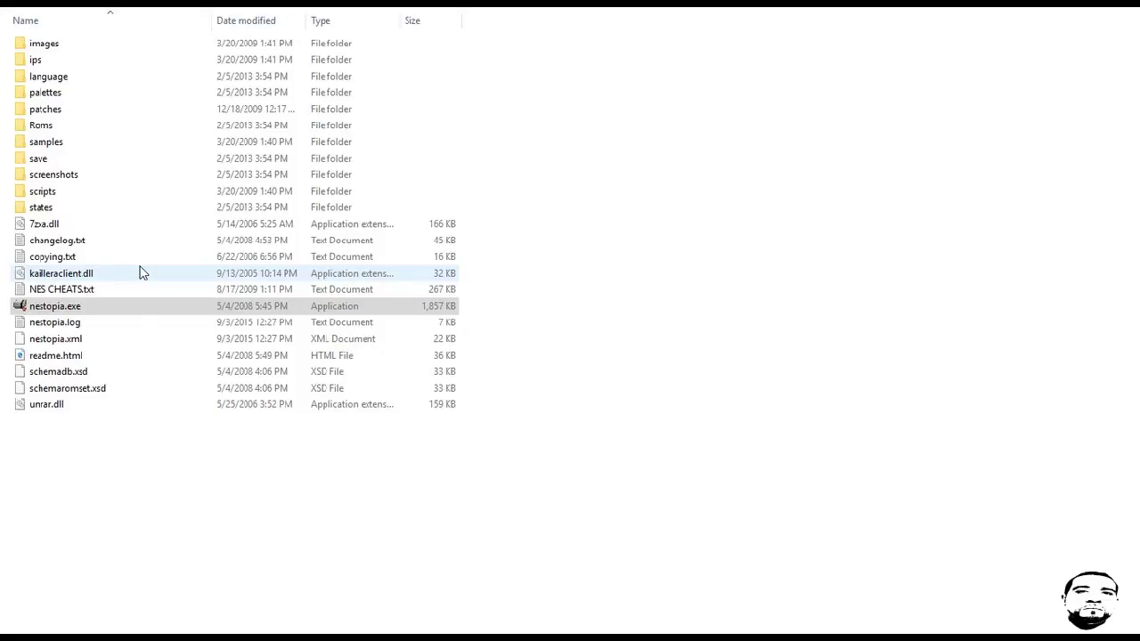
# Launch nestopia.exe from the emulator folder and open its input options
pyautogui.click(142, 312)
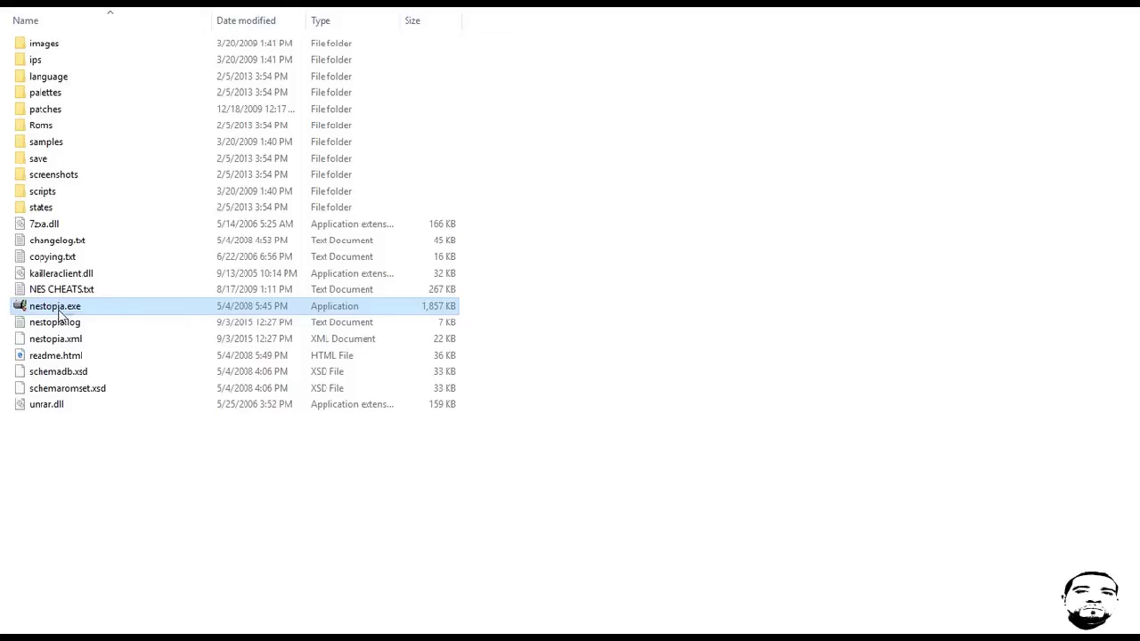
pyautogui.doubleClick(57, 308)
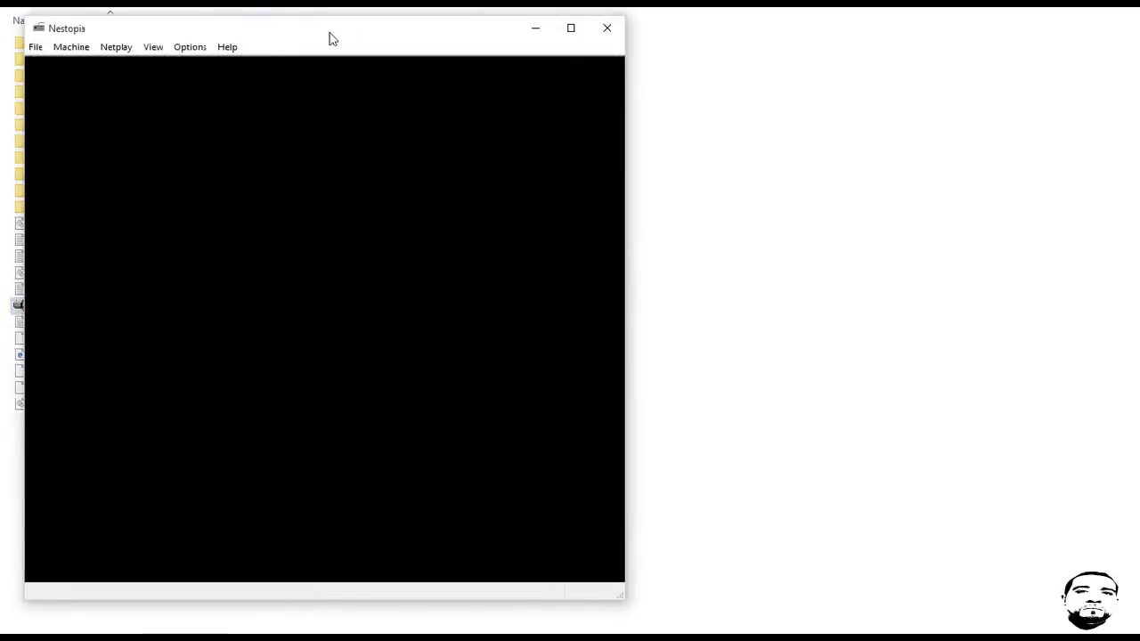
pyautogui.moveTo(330, 39); pyautogui.dragTo(559, 54)
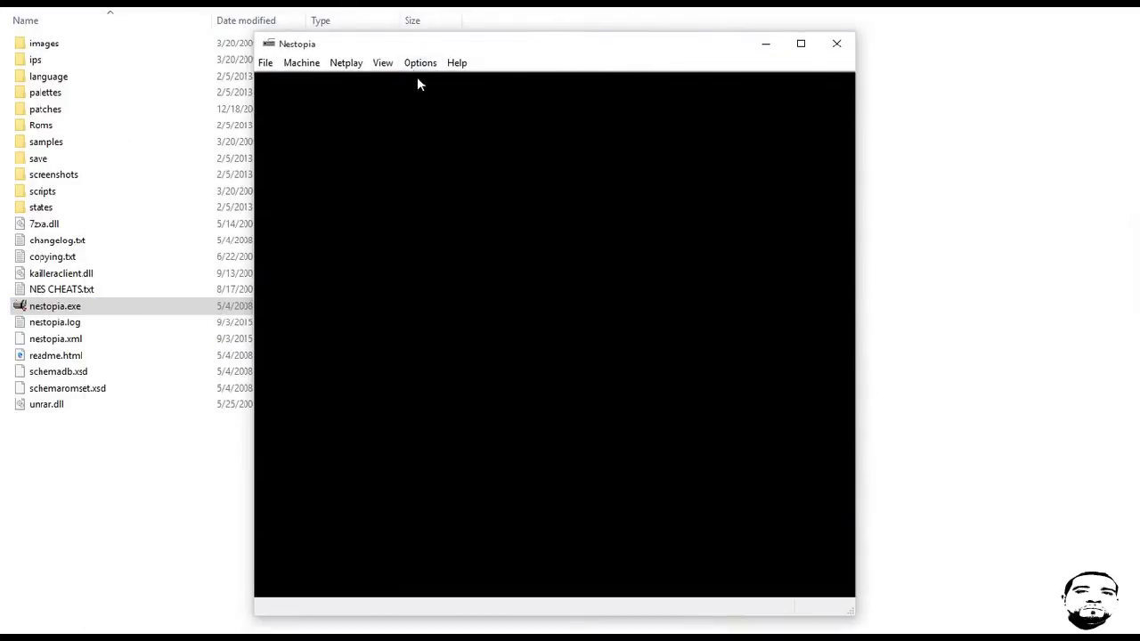
pyautogui.click(416, 65)
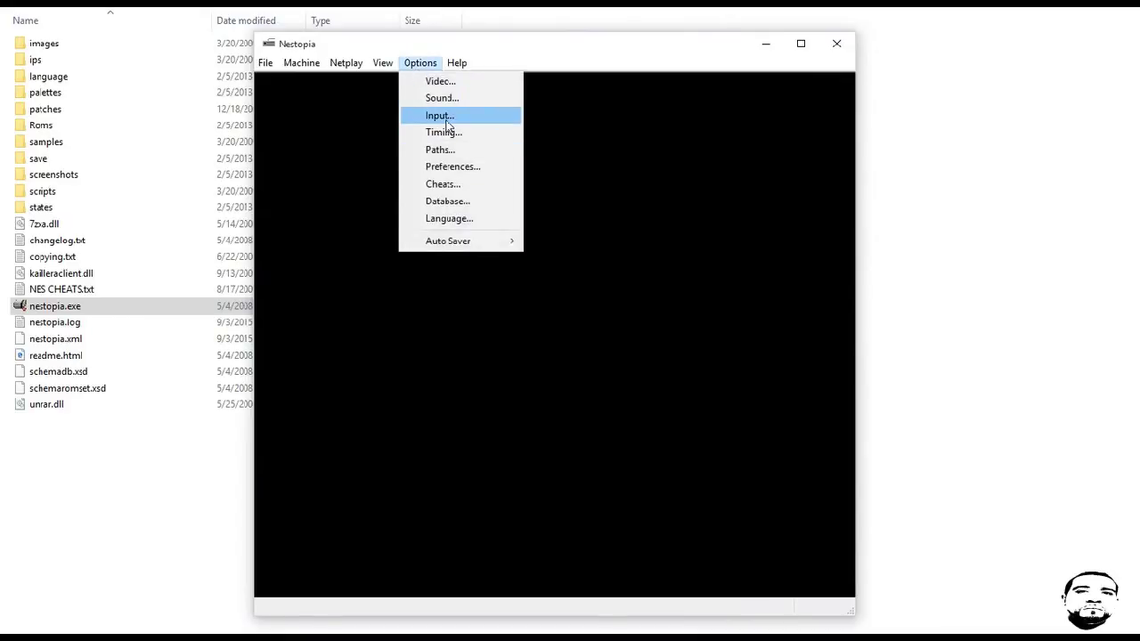
pyautogui.click(441, 116)
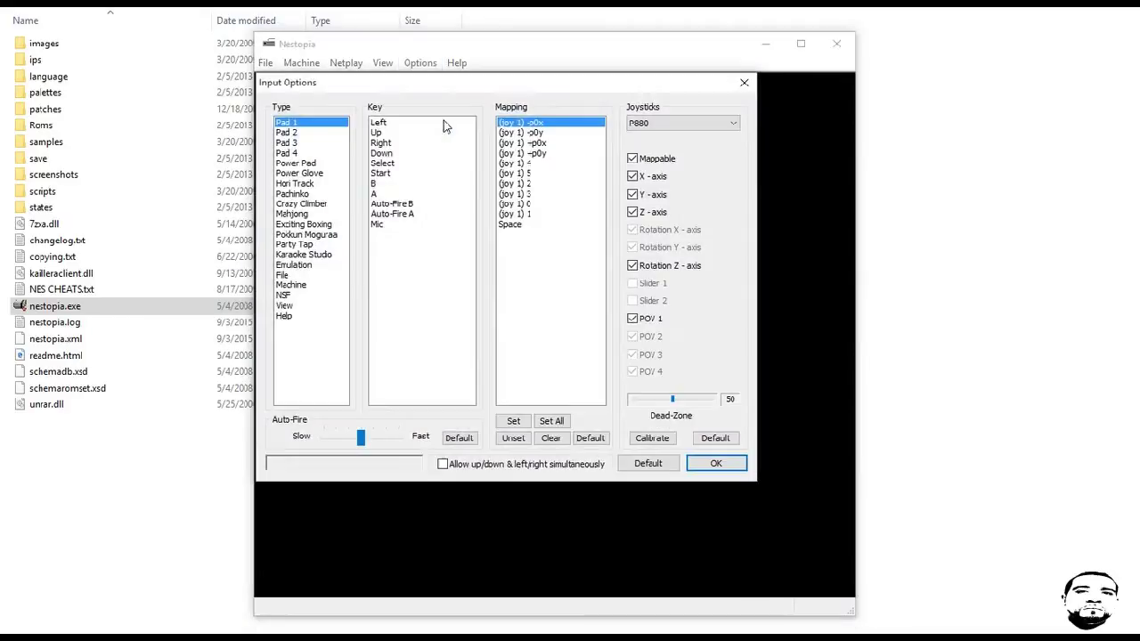
# Review the key mappings of Pad 1 through Pad 4 and the list of available joysticks
pyautogui.click(286, 132)
pyautogui.click(288, 144)
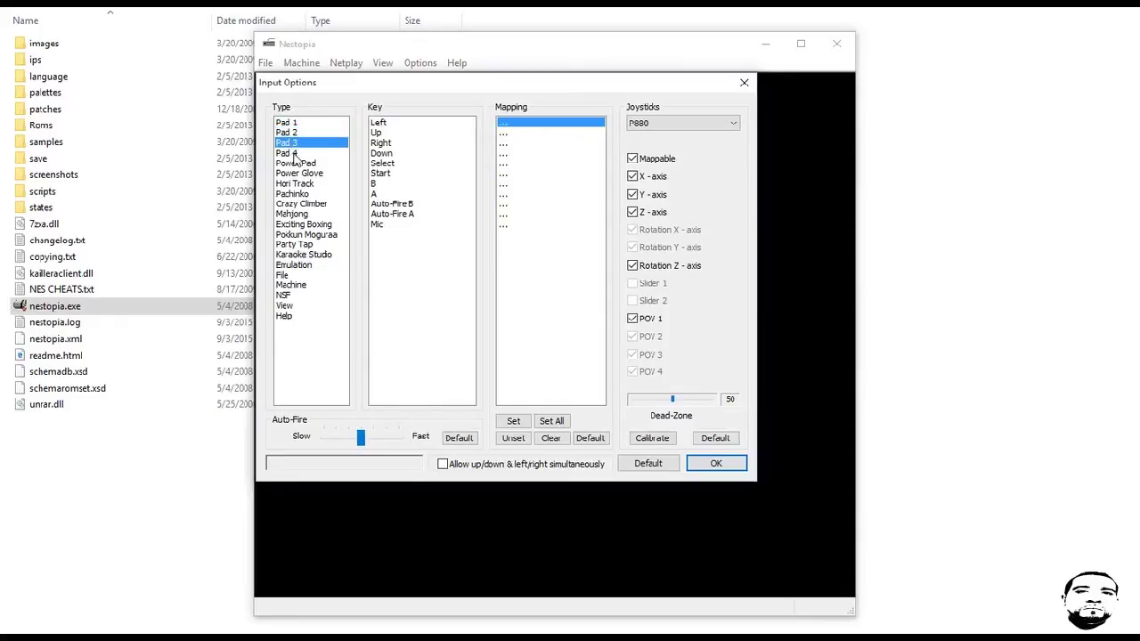
pyautogui.click(296, 154)
pyautogui.click(293, 124)
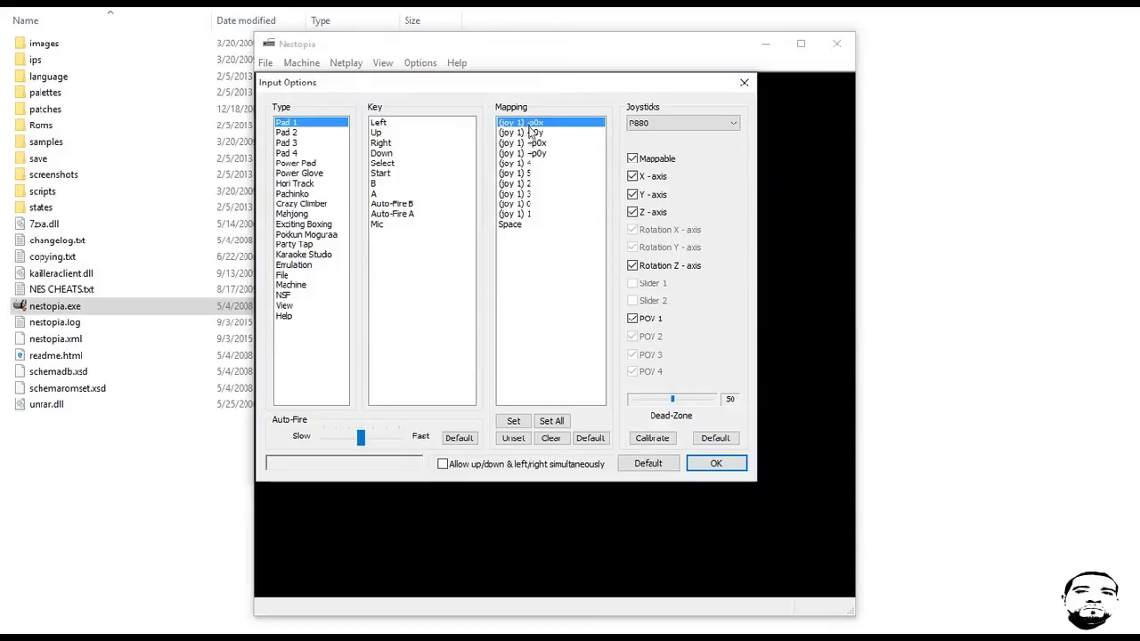
pyautogui.click(680, 127)
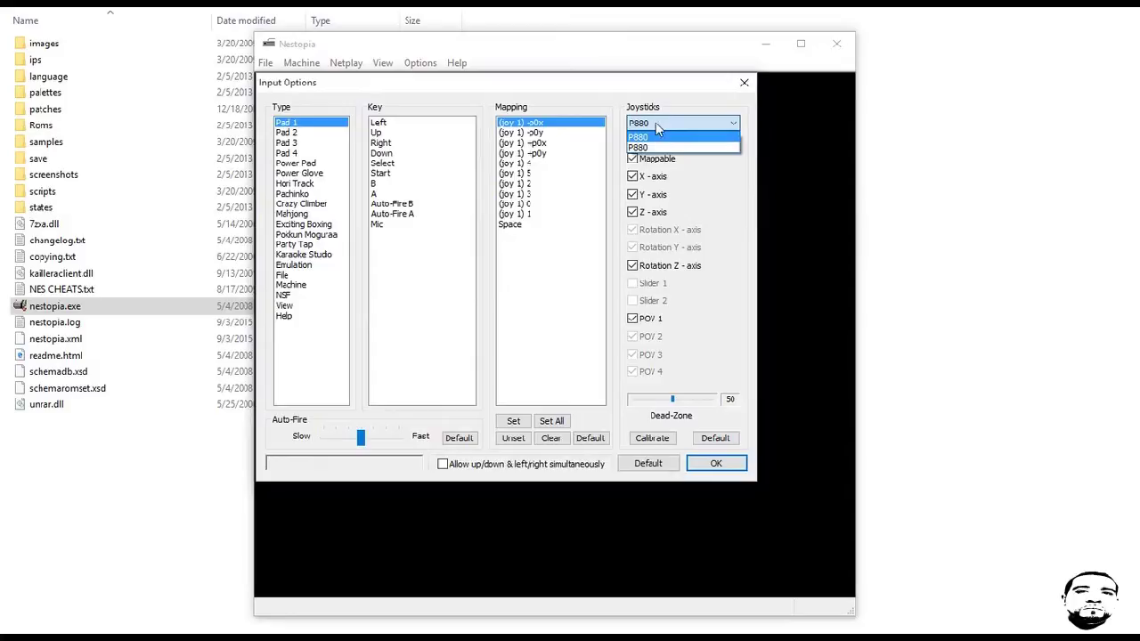
pyautogui.click(657, 135)
pyautogui.click(657, 125)
pyautogui.click(658, 126)
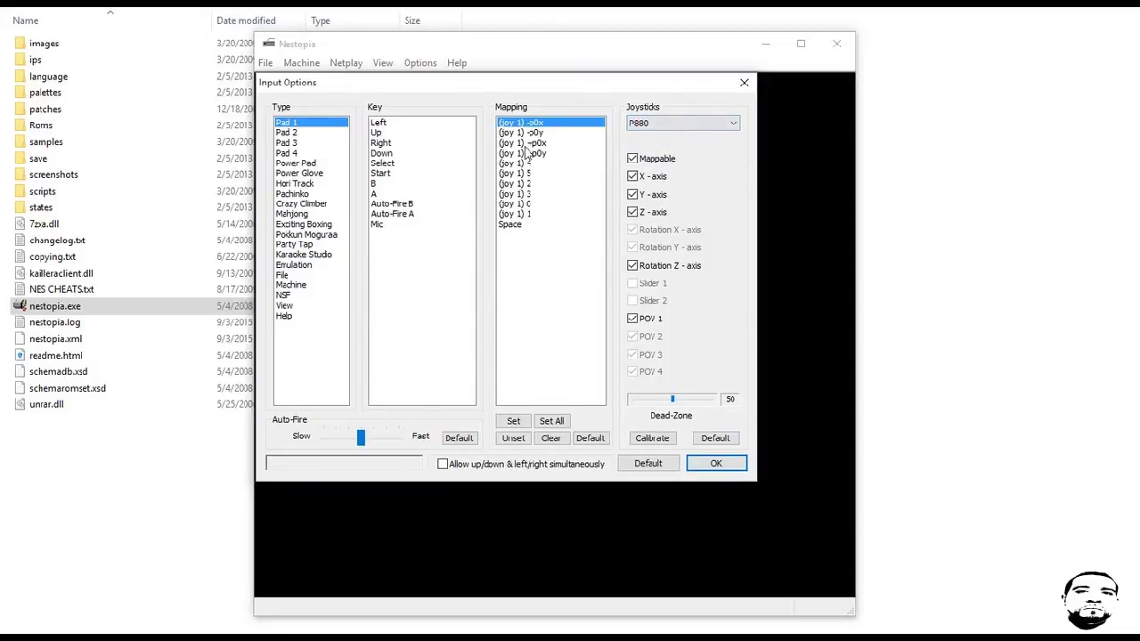
# Map all Pad 1 keys in sequence to the joy 1 controller, with Space for Mic
pyautogui.click(552, 423)
pyautogui.click(552, 423)
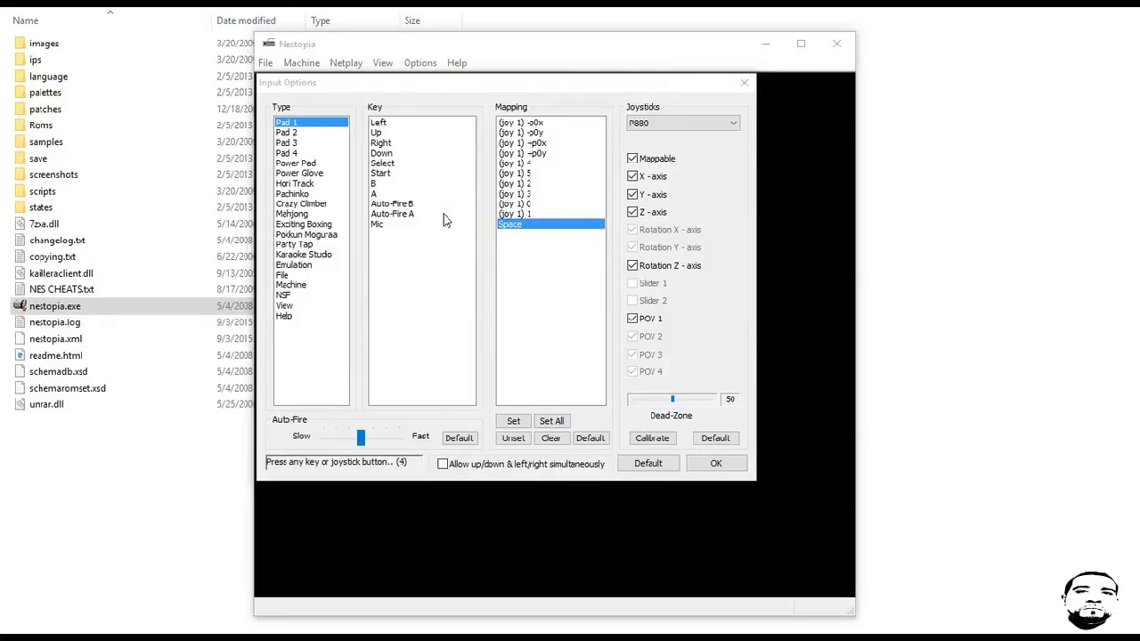
pyautogui.press('space')
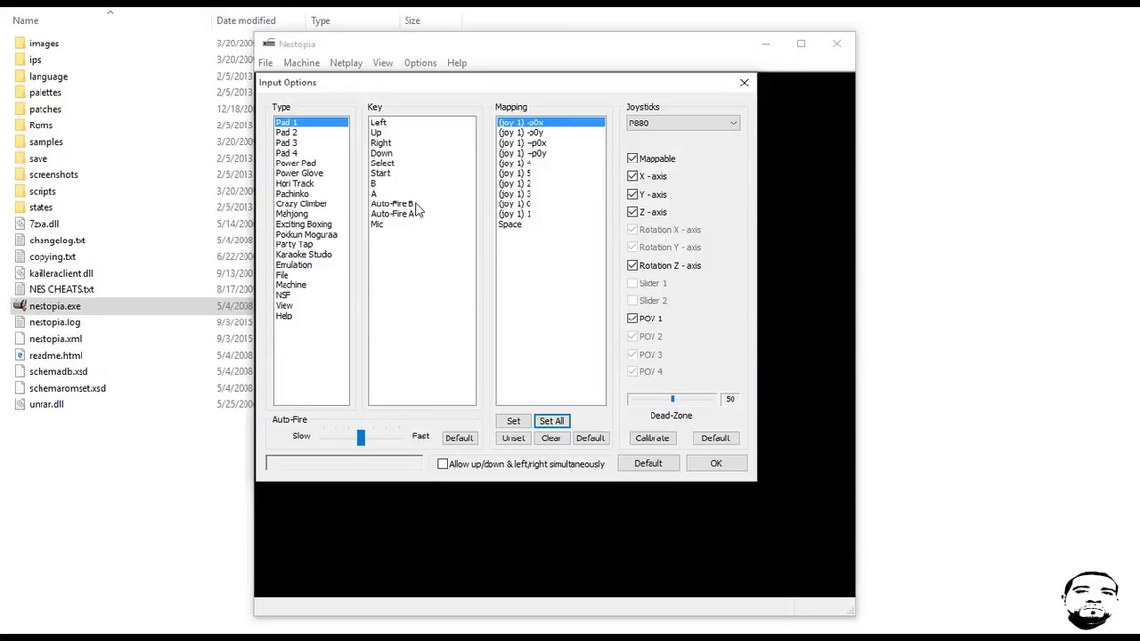
# Map all Pad 2 keys to the keyboard in order: Left, Up, Right, Down, O, P, Z, X, A, S and Space
pyautogui.click(292, 134)
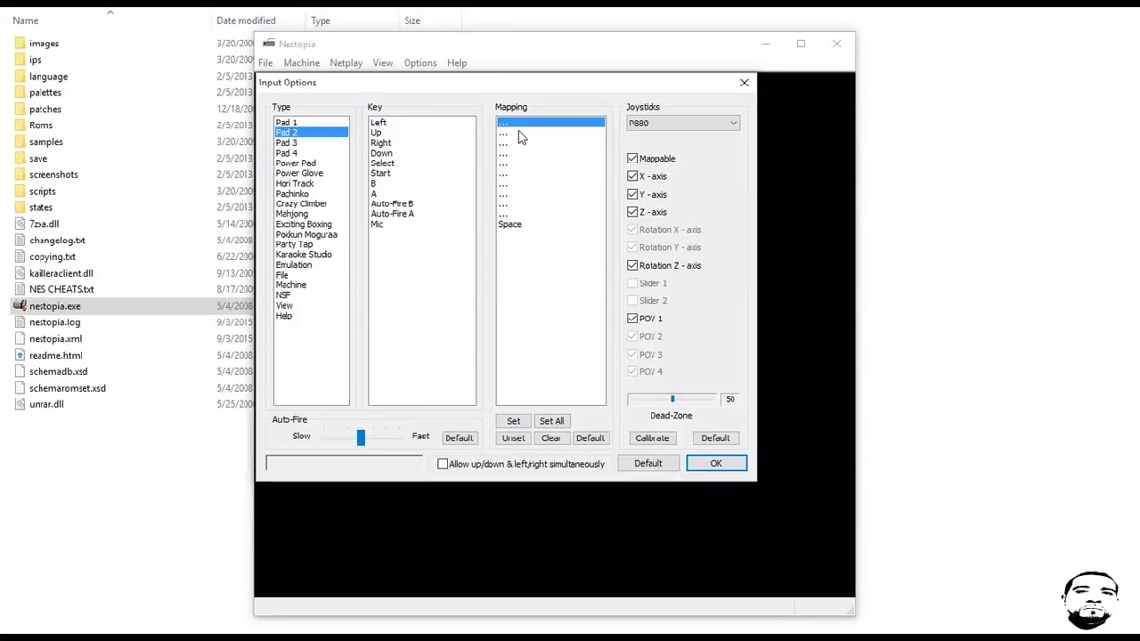
pyautogui.click(551, 422)
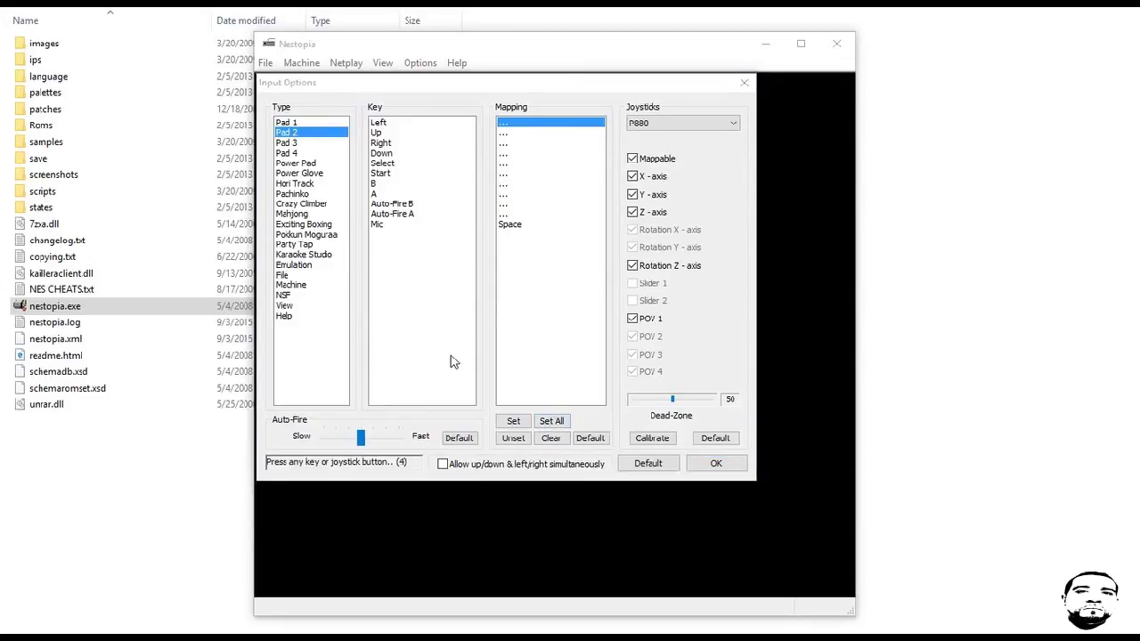
pyautogui.press('Left')
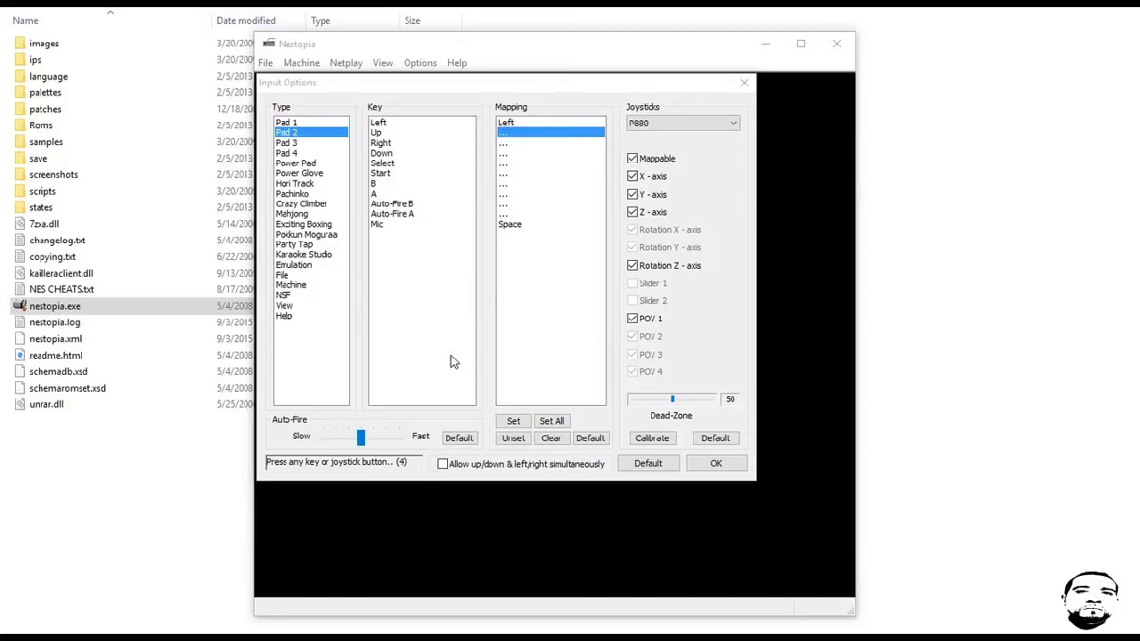
pyautogui.press('Up')
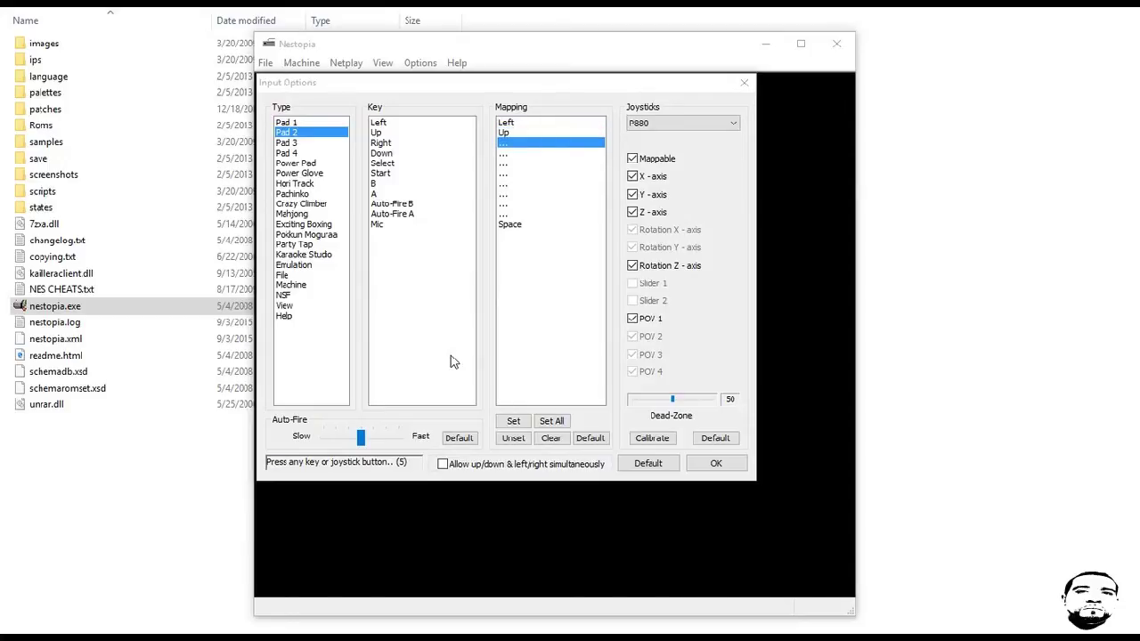
pyautogui.press('Right')
pyautogui.press('Down')
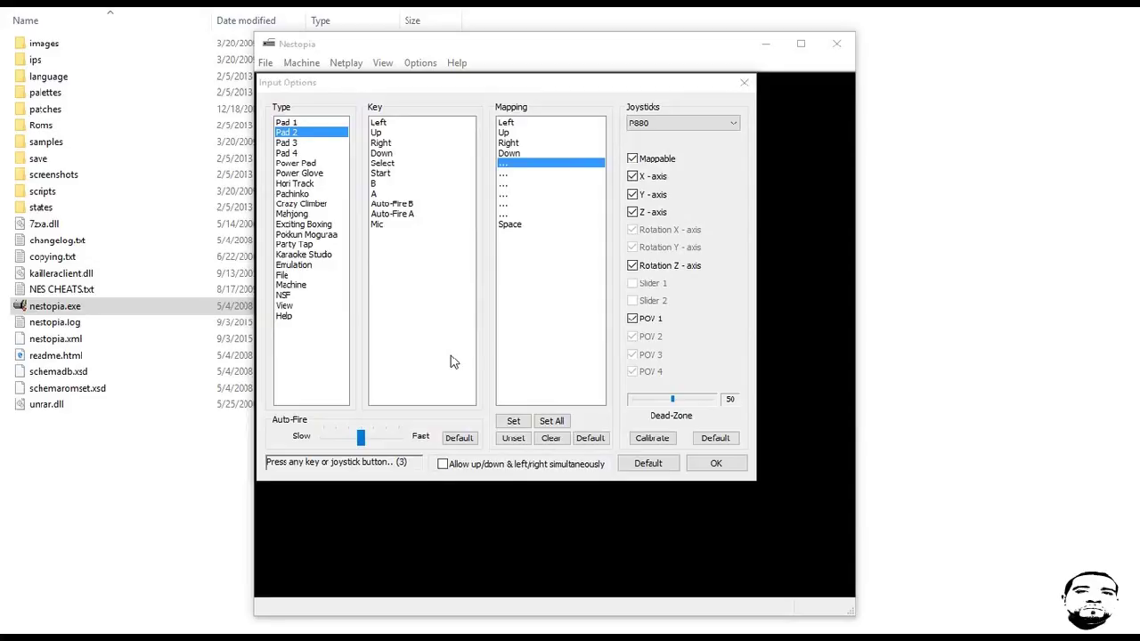
pyautogui.press('o')
pyautogui.press('p')
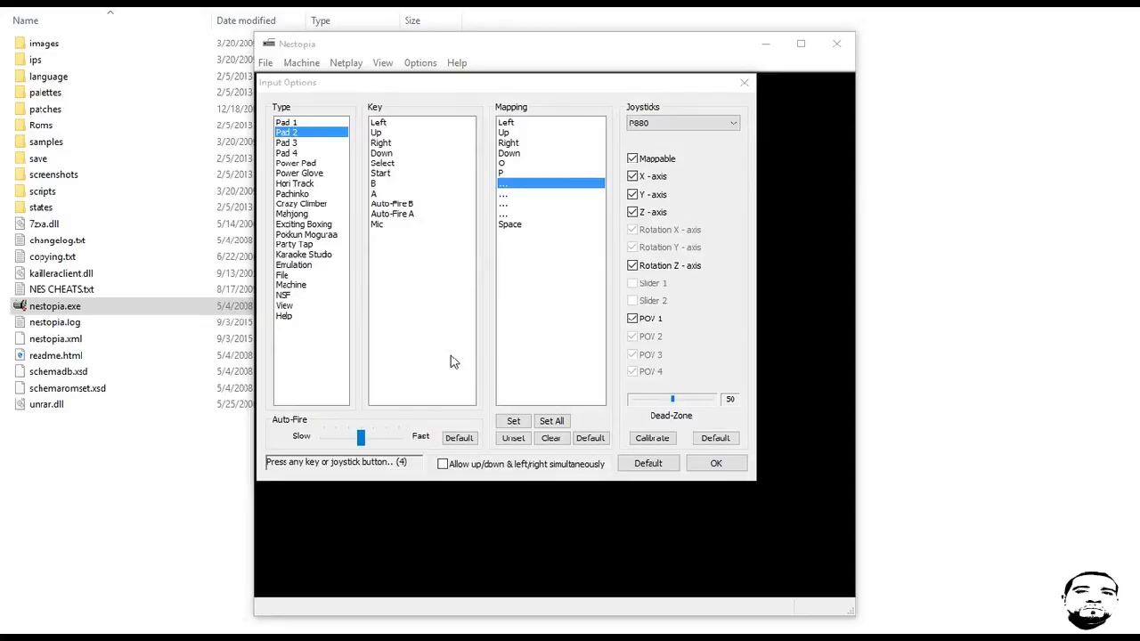
pyautogui.press('z')
pyautogui.press('x')
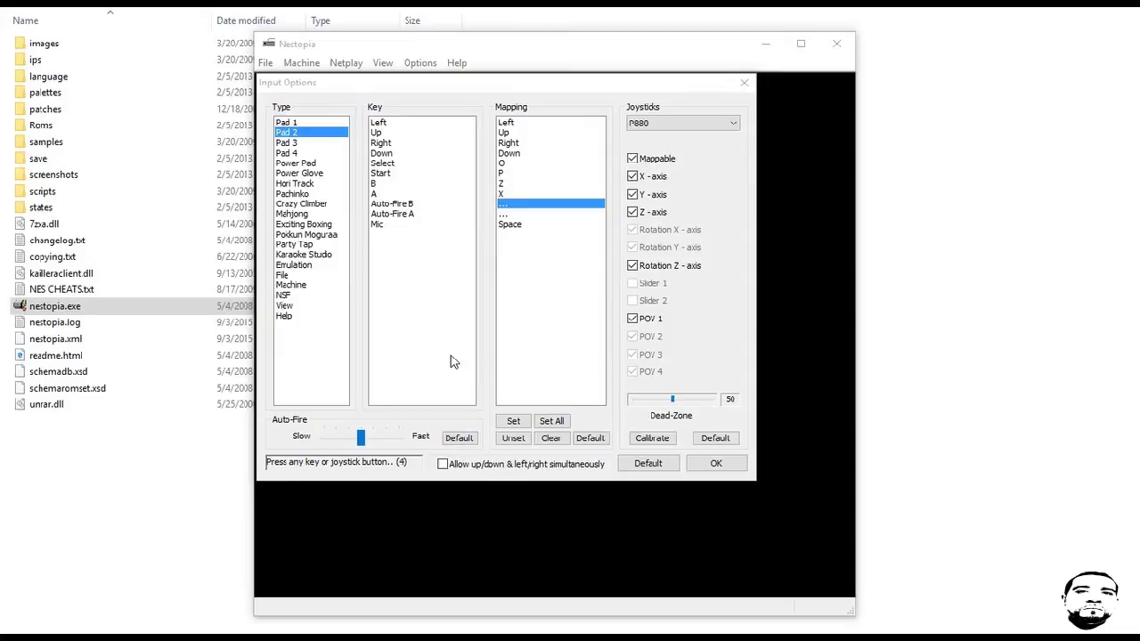
pyautogui.press('a')
pyautogui.press('s')
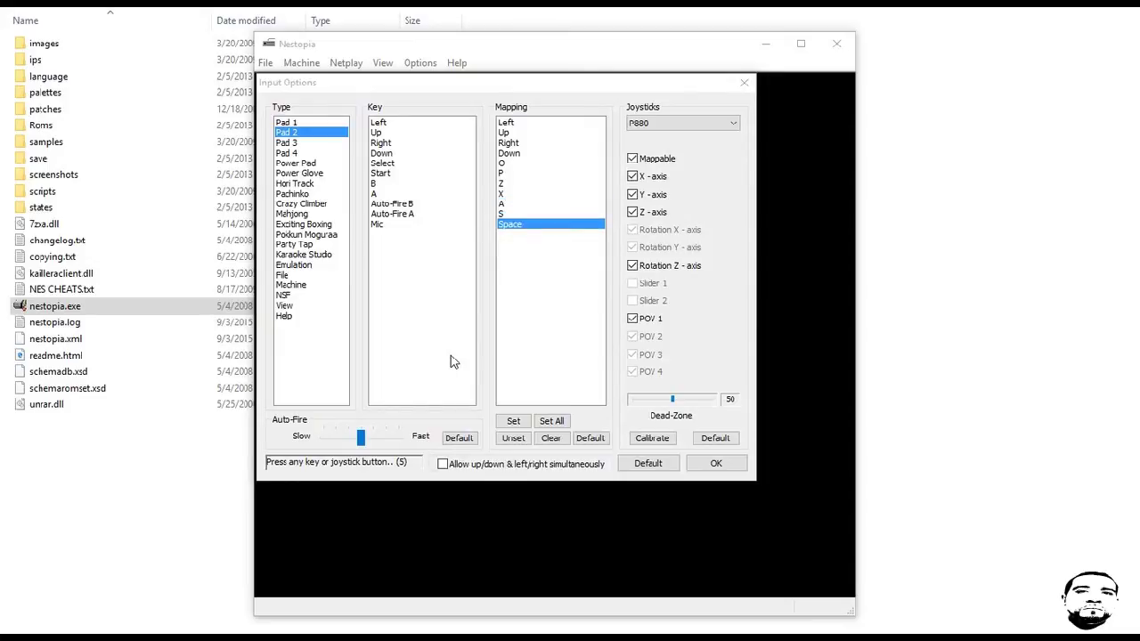
pyautogui.press('space')
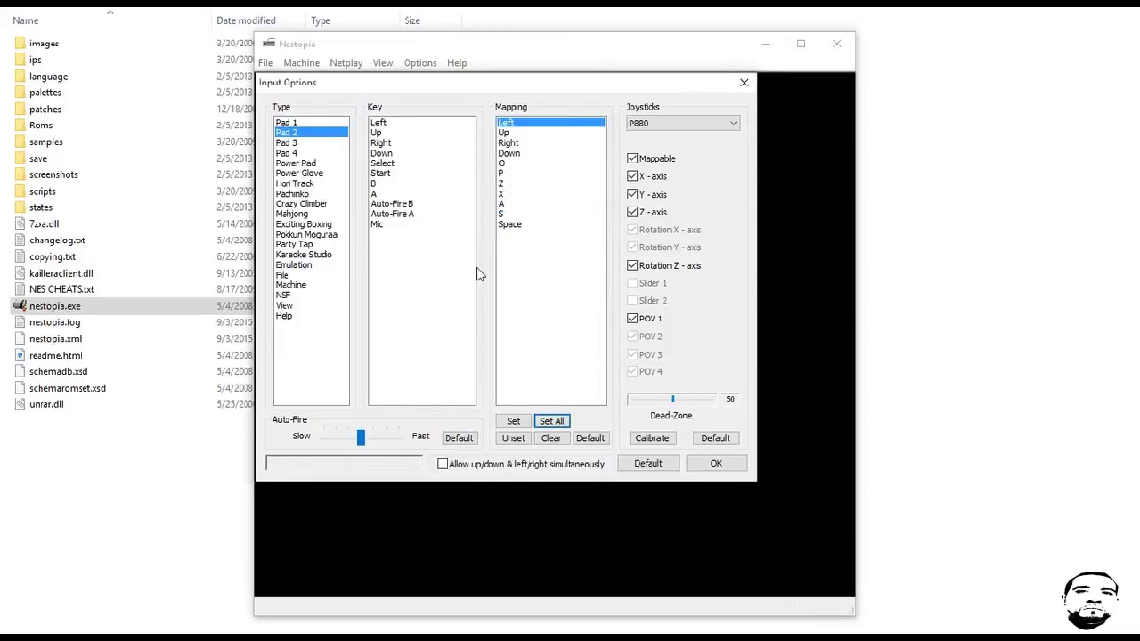
# Compare the Pad 1 and Pad 2 mappings, and remap all Pad 2 keys to the joy 0 controller, with Space for Mic
pyautogui.click(295, 124)
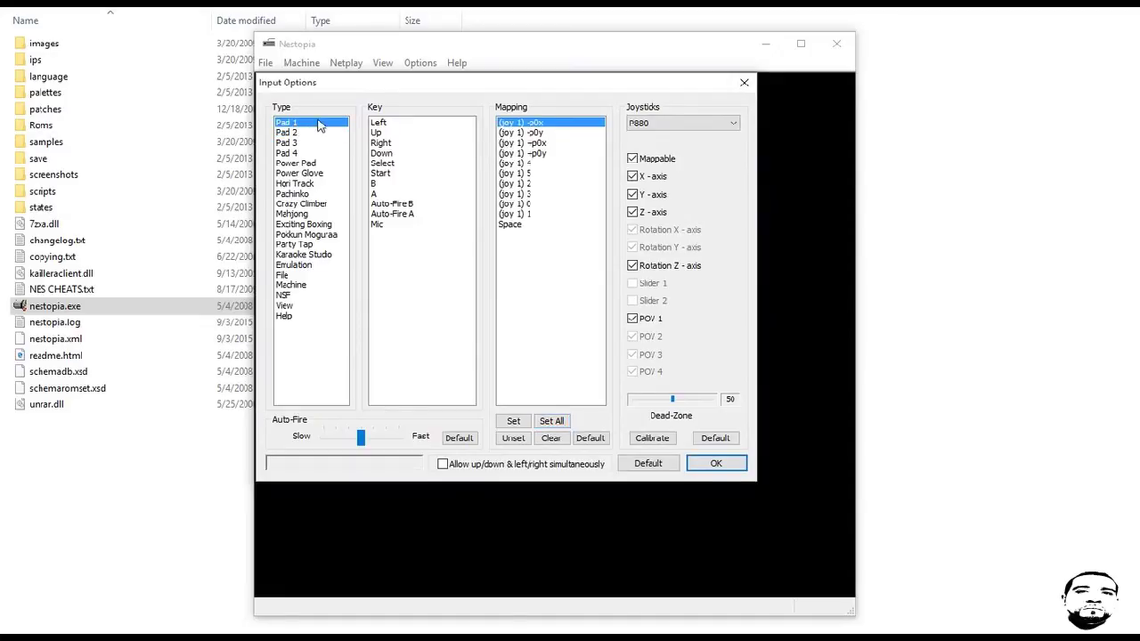
pyautogui.click(289, 134)
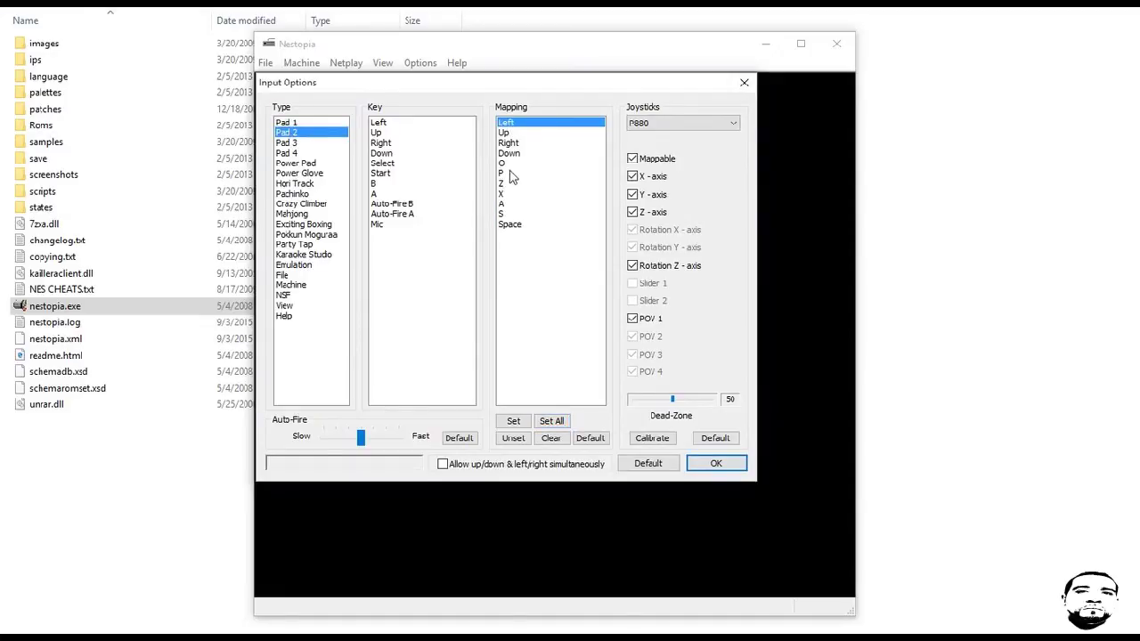
pyautogui.click(322, 124)
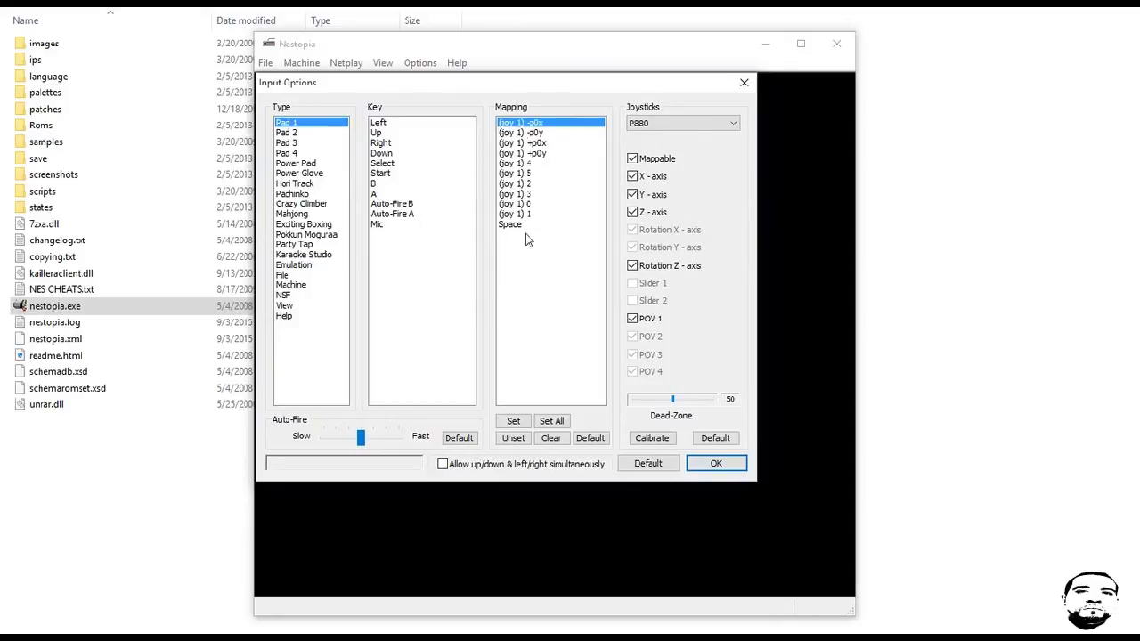
pyautogui.click(289, 132)
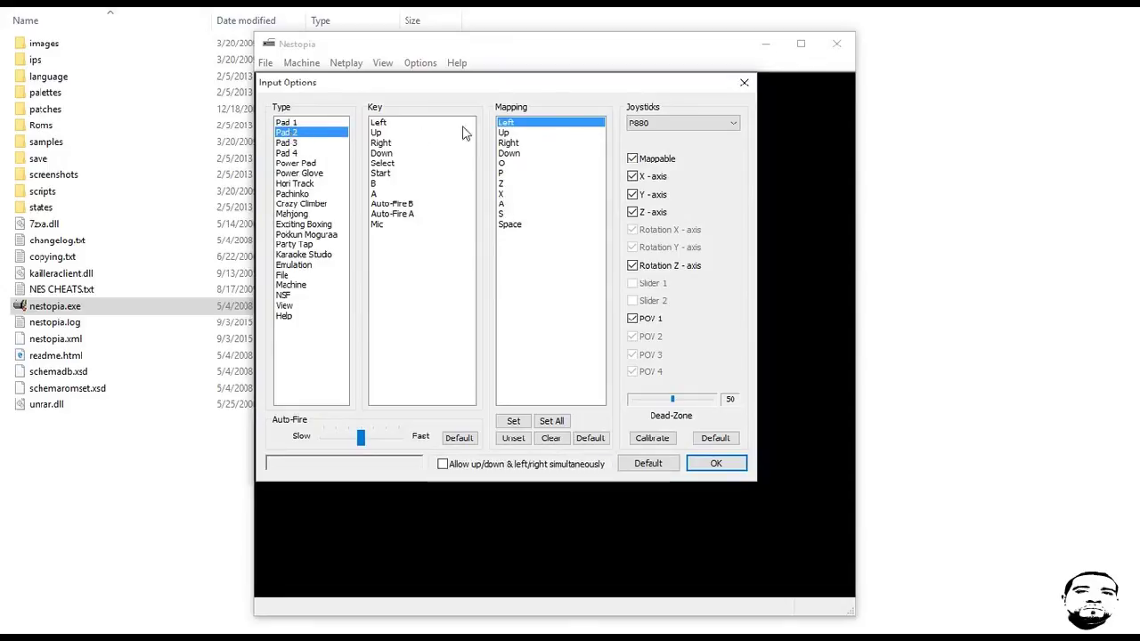
pyautogui.click(553, 423)
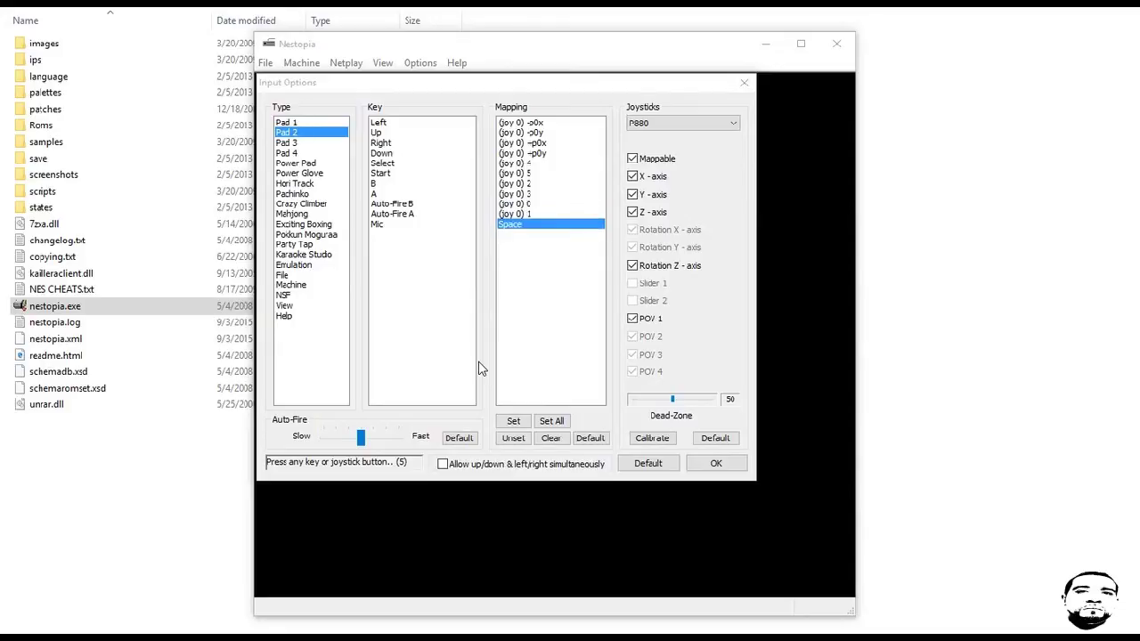
pyautogui.press('space')
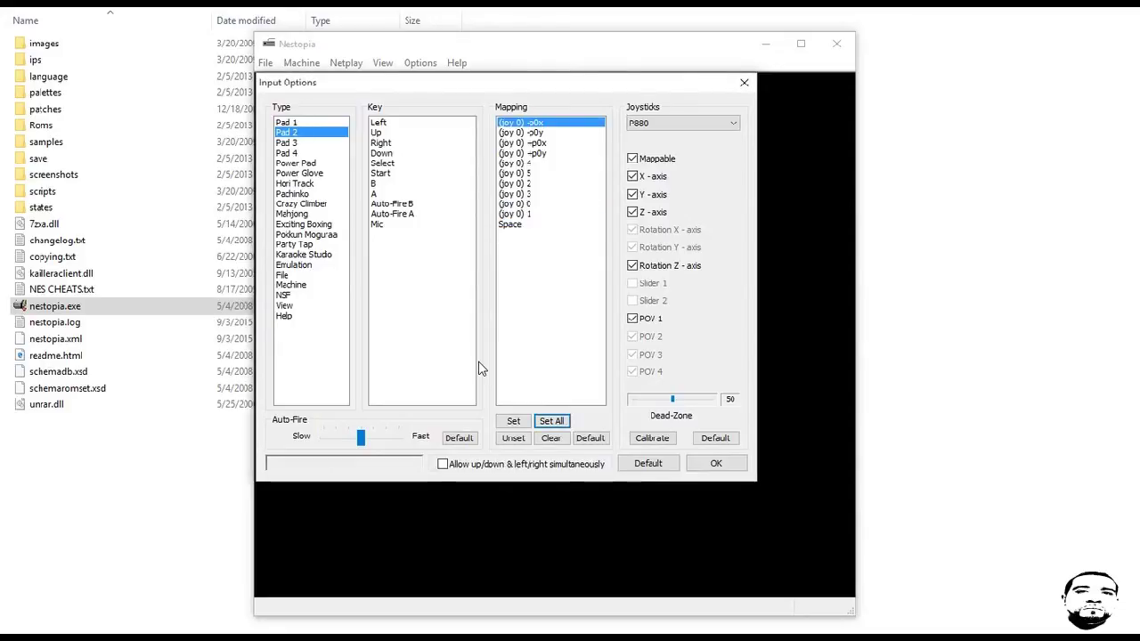
# Compare the key mappings of Pad 1, Pad 2 and Pad 3 to check which controller each one uses
pyautogui.click(286, 124)
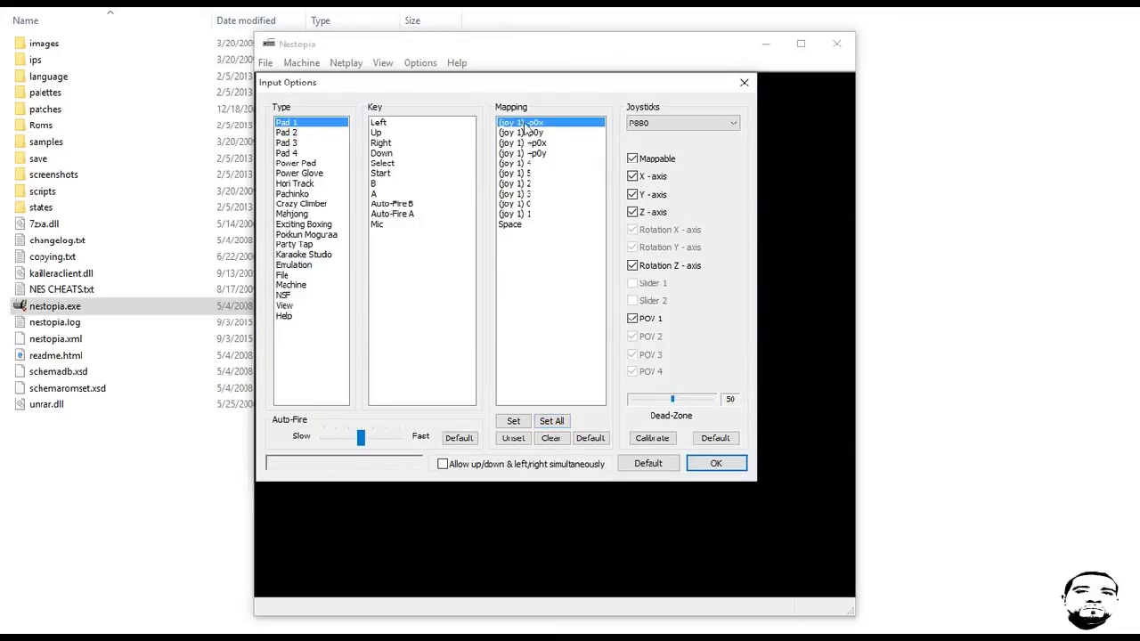
pyautogui.click(288, 133)
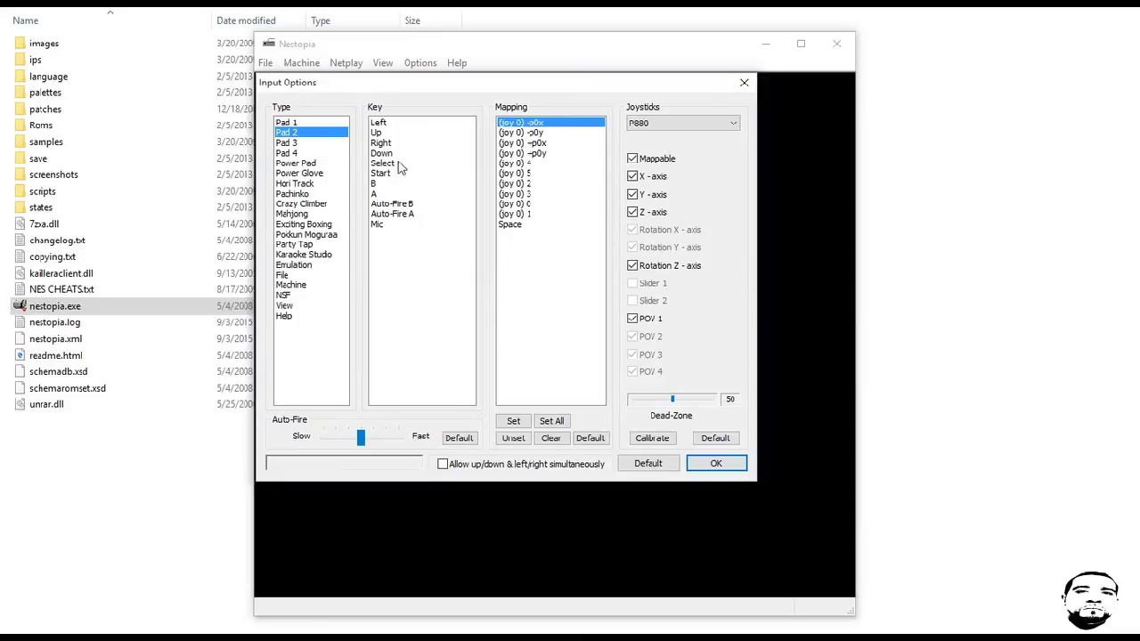
pyautogui.click(289, 145)
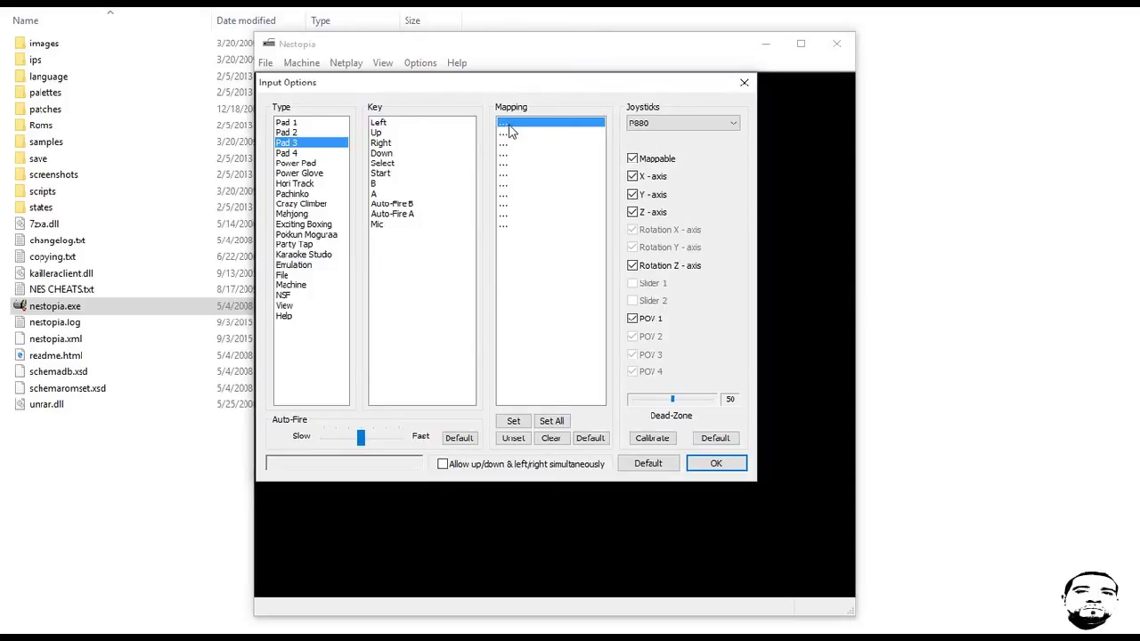
pyautogui.click(289, 141)
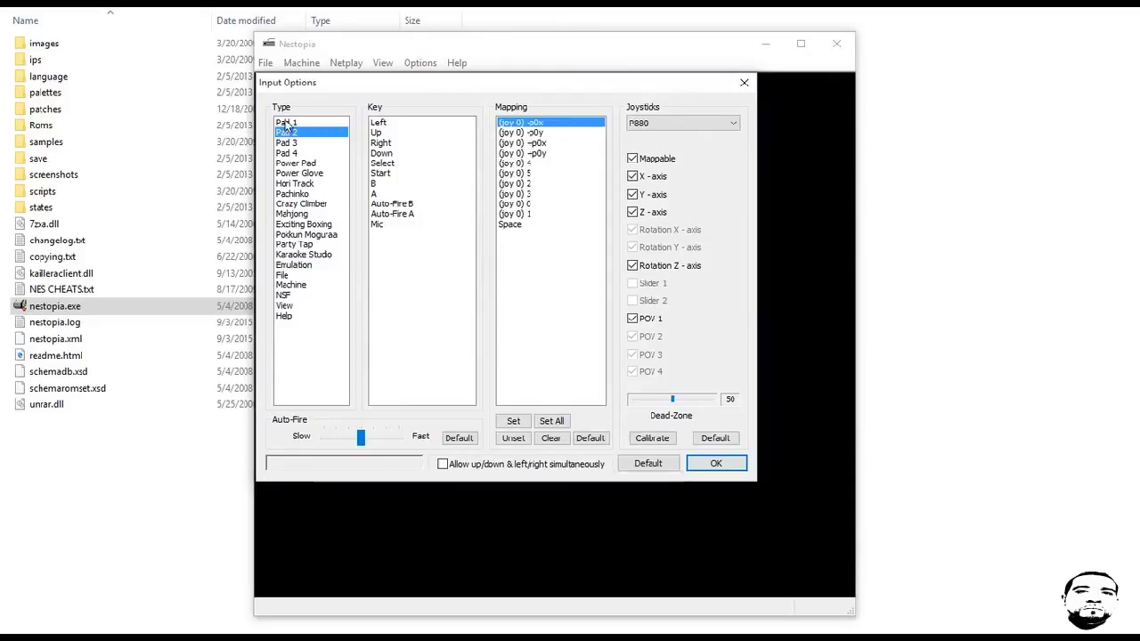
pyautogui.click(290, 123)
pyautogui.click(294, 143)
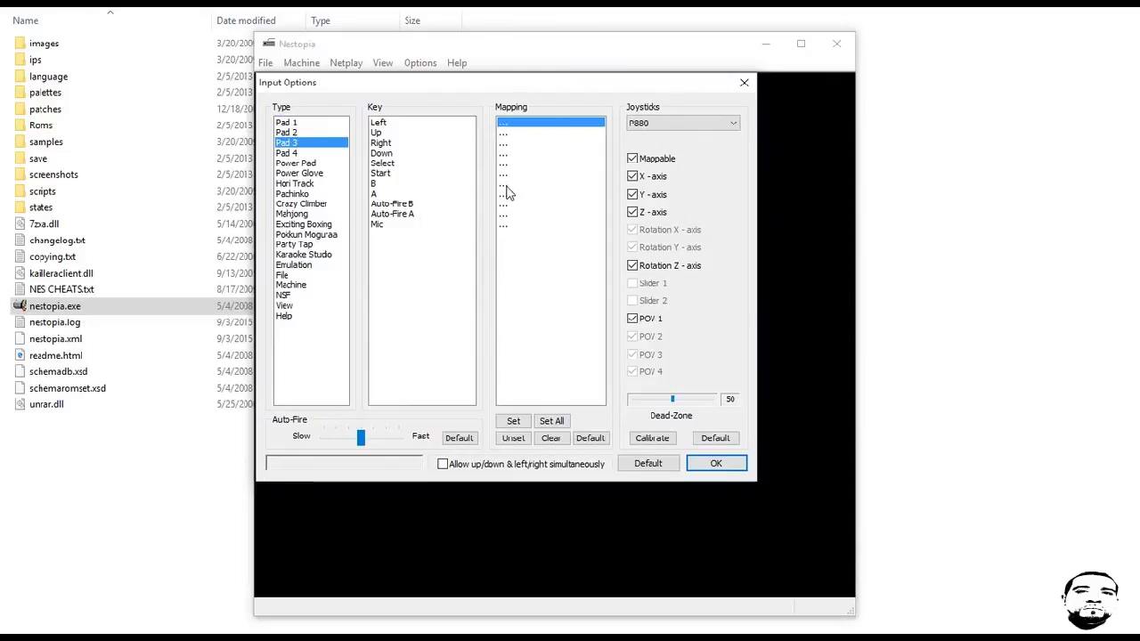
pyautogui.click(291, 134)
pyautogui.click(291, 124)
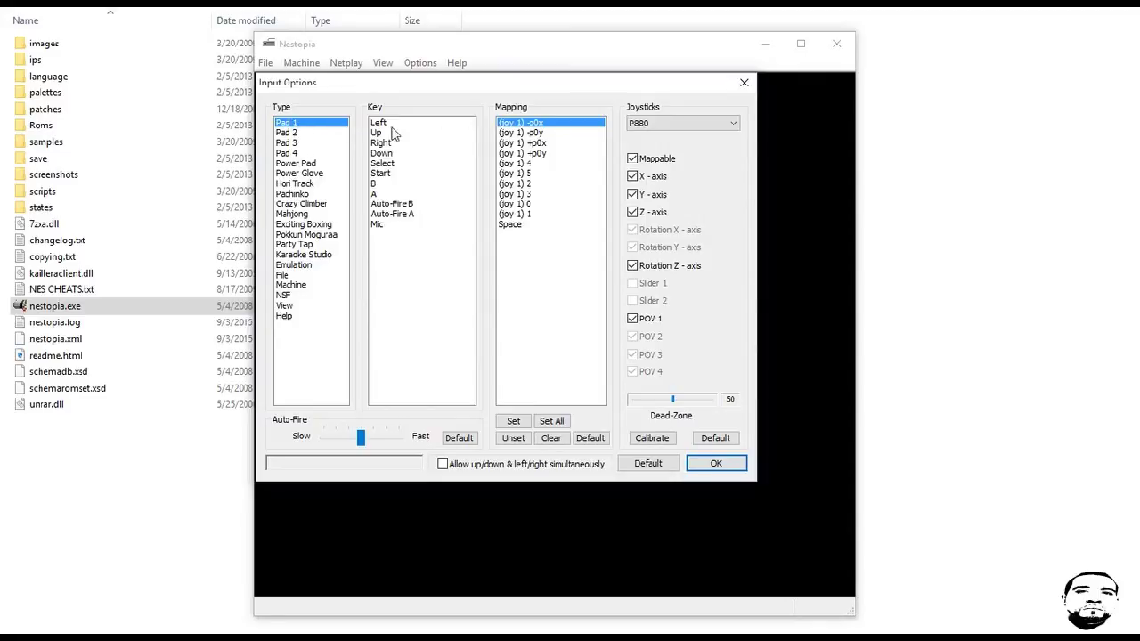
pyautogui.click(294, 134)
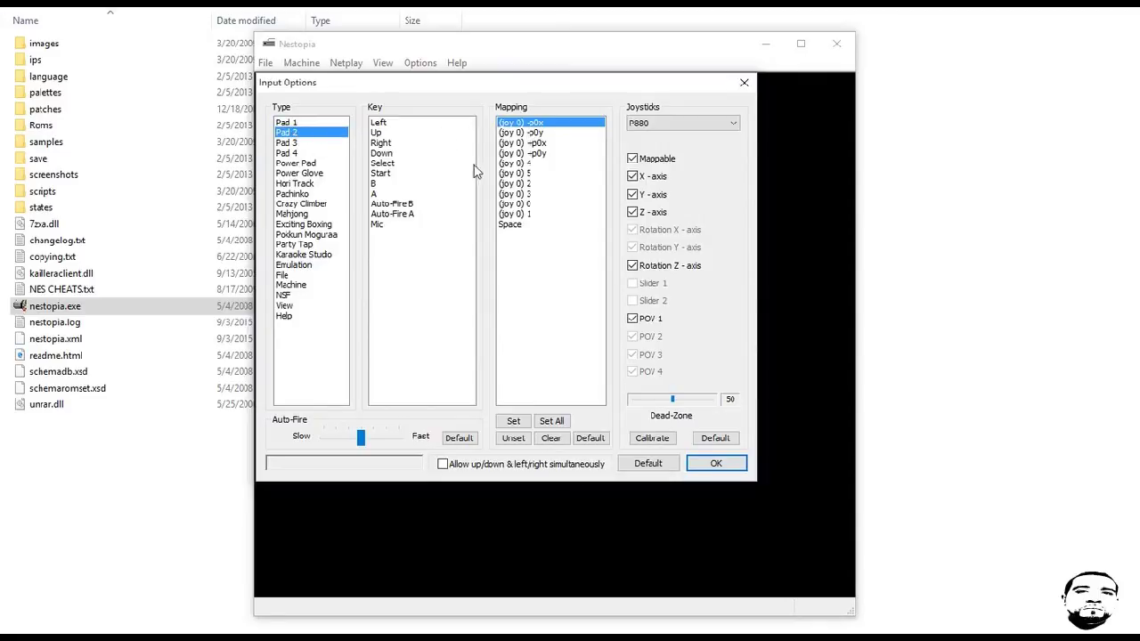
# Map all Pad 3 keys to the keyboard in order: Left, Up, Right, Down, O, P, Z, X, A, S and Space
pyautogui.click(296, 144)
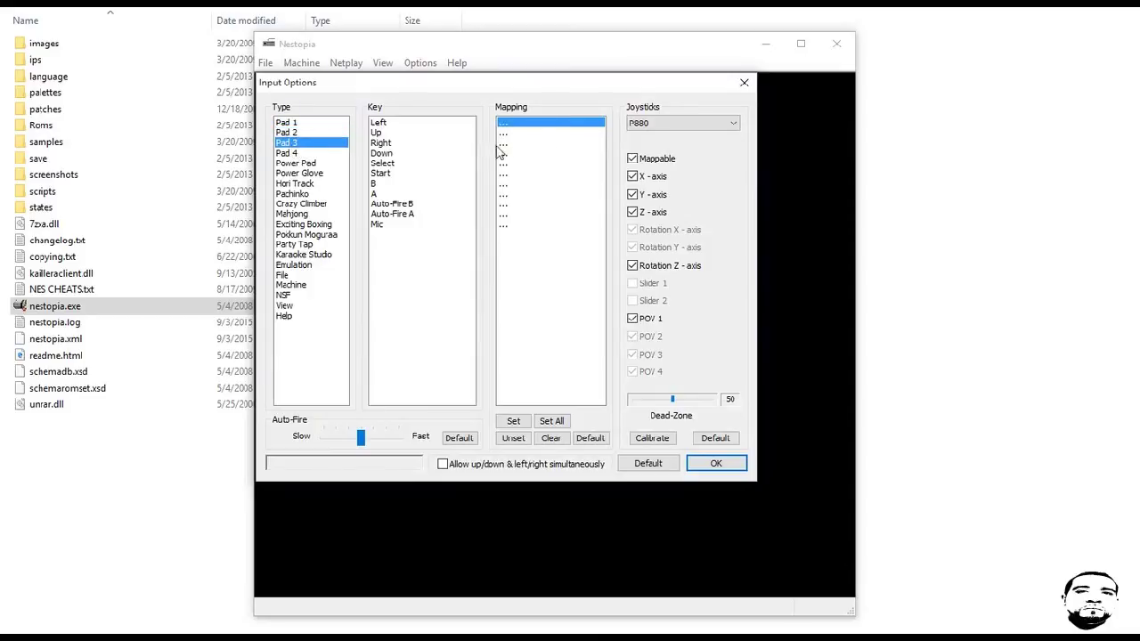
pyautogui.click(551, 422)
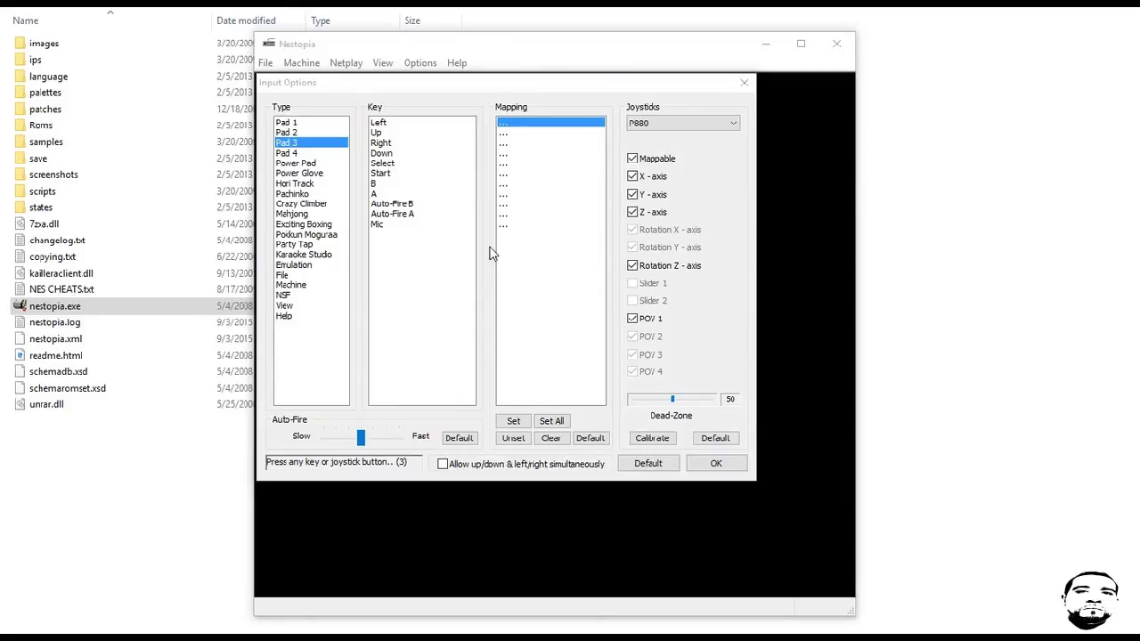
pyautogui.press('Left')
pyautogui.press('Up')
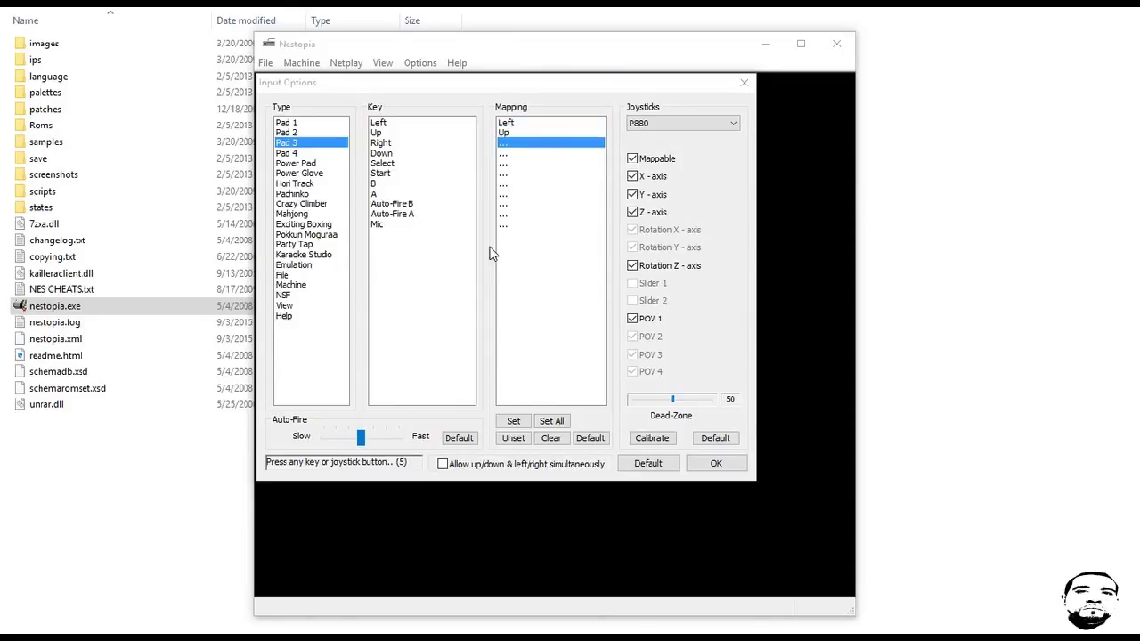
pyautogui.press('Right')
pyautogui.press('Down')
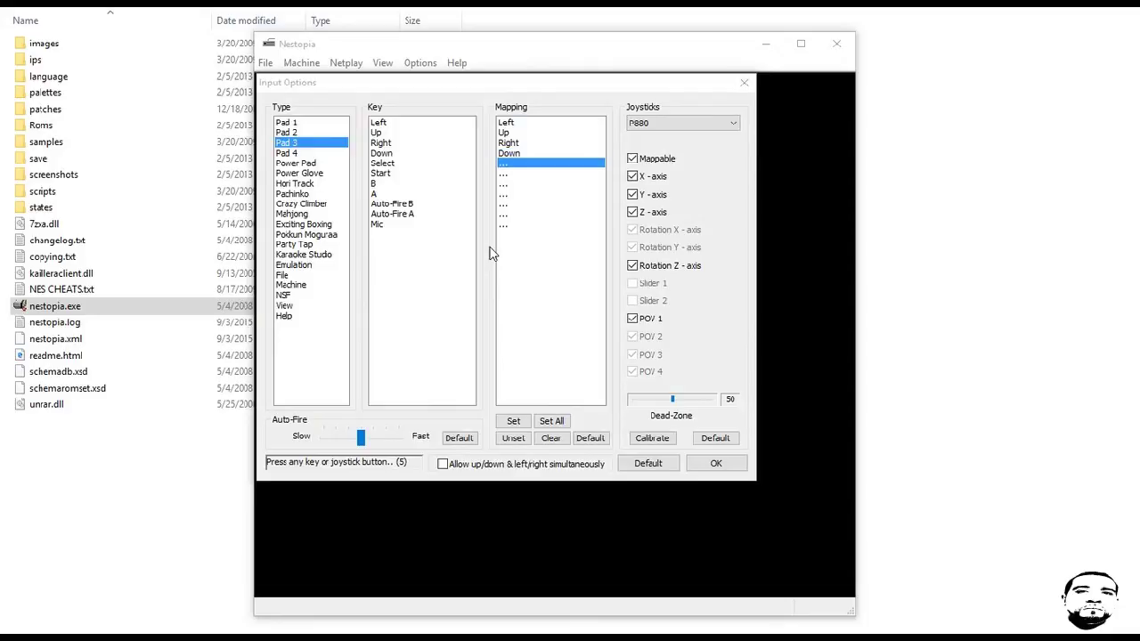
pyautogui.press('o')
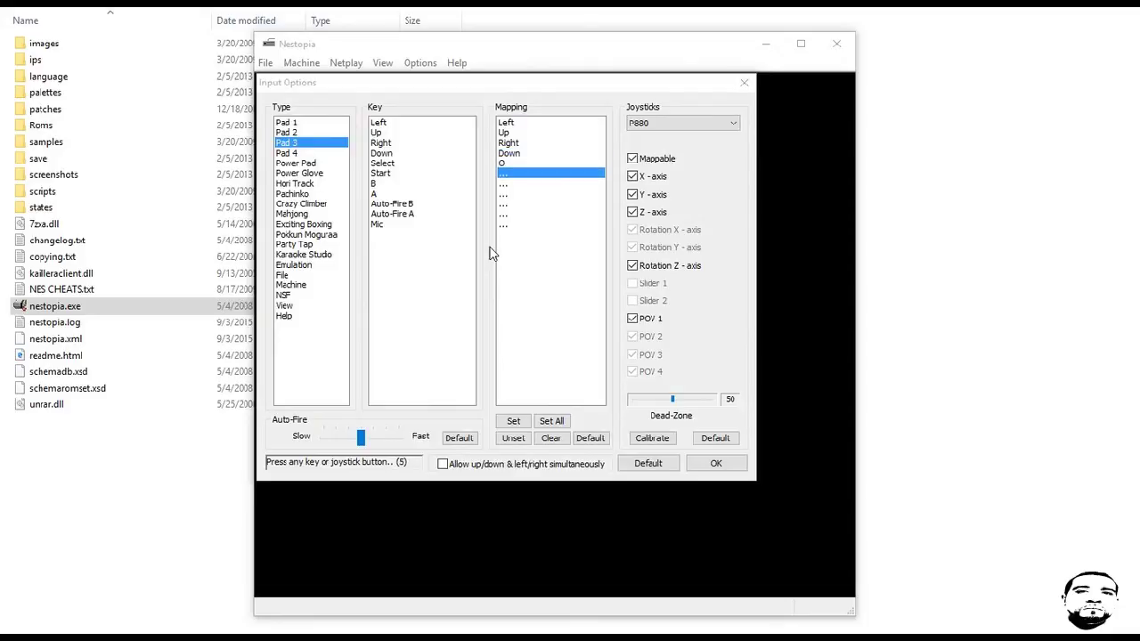
pyautogui.press('p')
pyautogui.press('z')
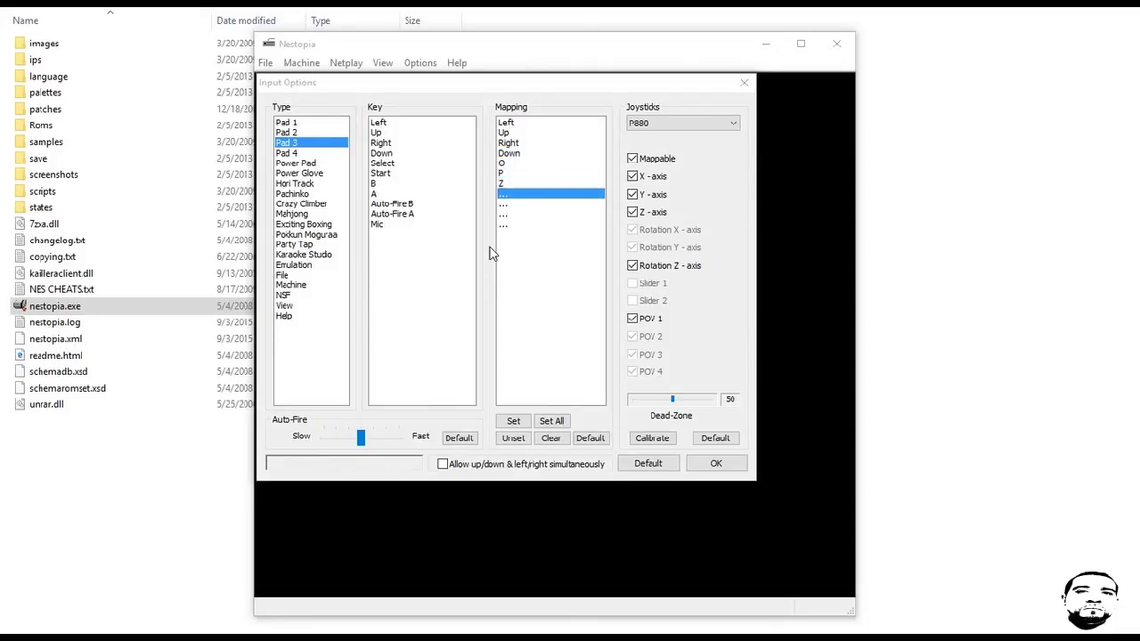
pyautogui.press('x')
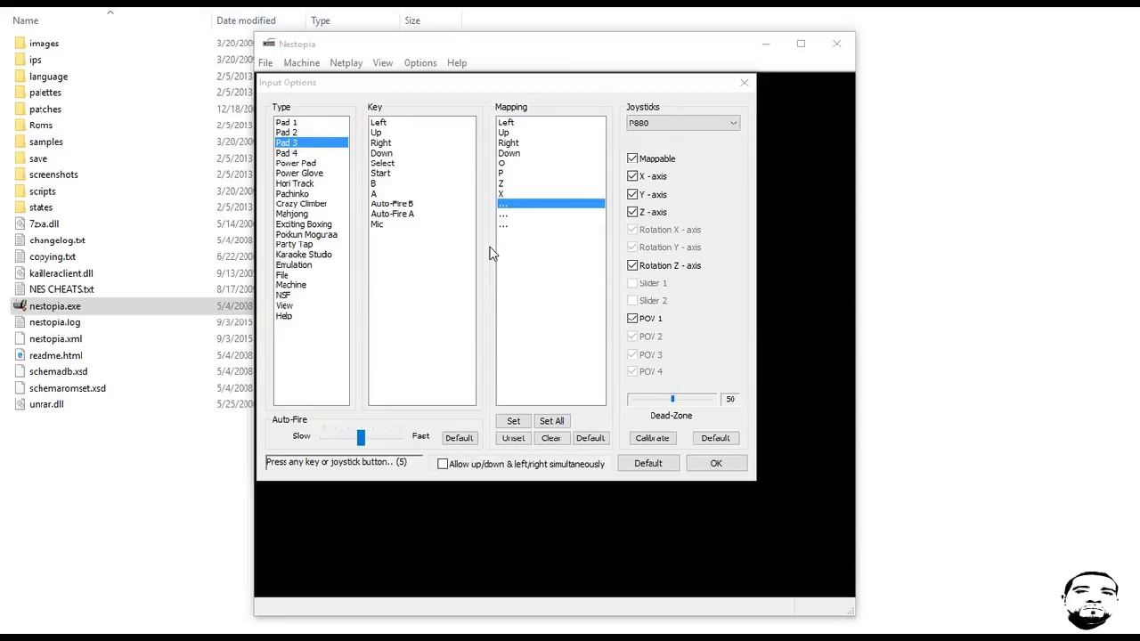
pyautogui.press('a')
pyautogui.press('s')
pyautogui.press('space')
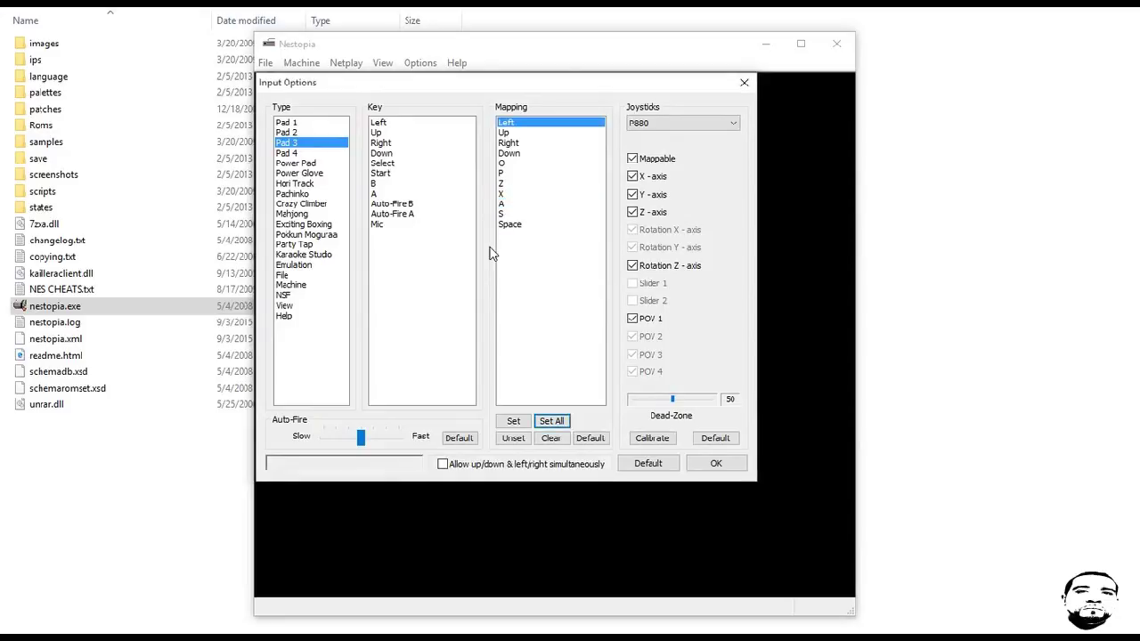
# Review the mappings of Pad 1, Pad 2, Pad 3 and Pad 4, and accept the input options
pyautogui.click(289, 125)
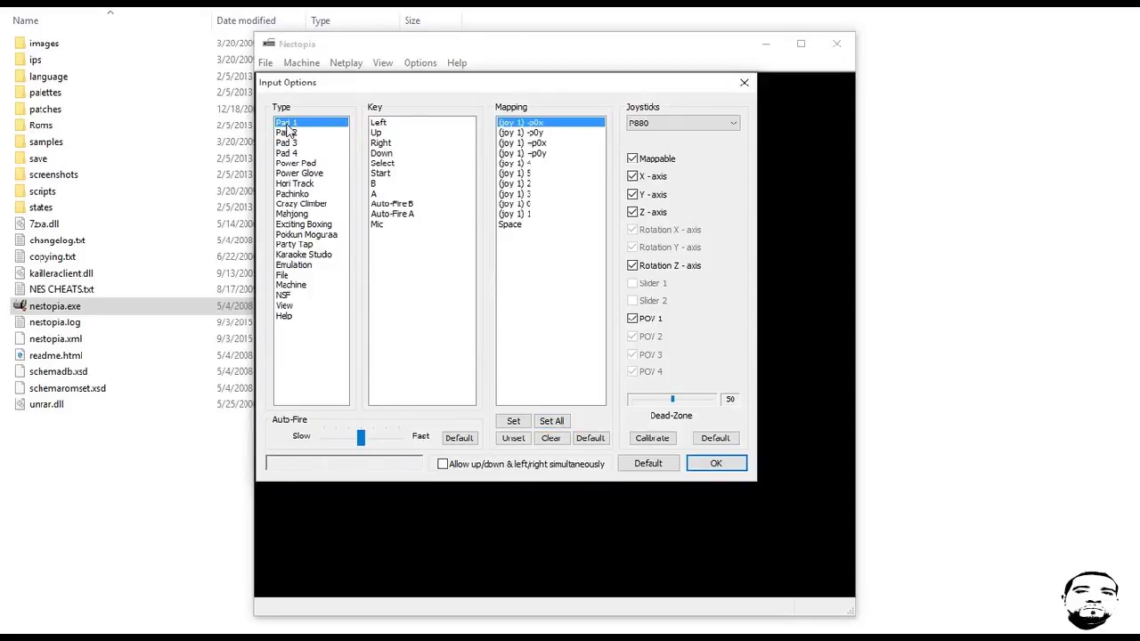
pyautogui.click(289, 134)
pyautogui.click(287, 143)
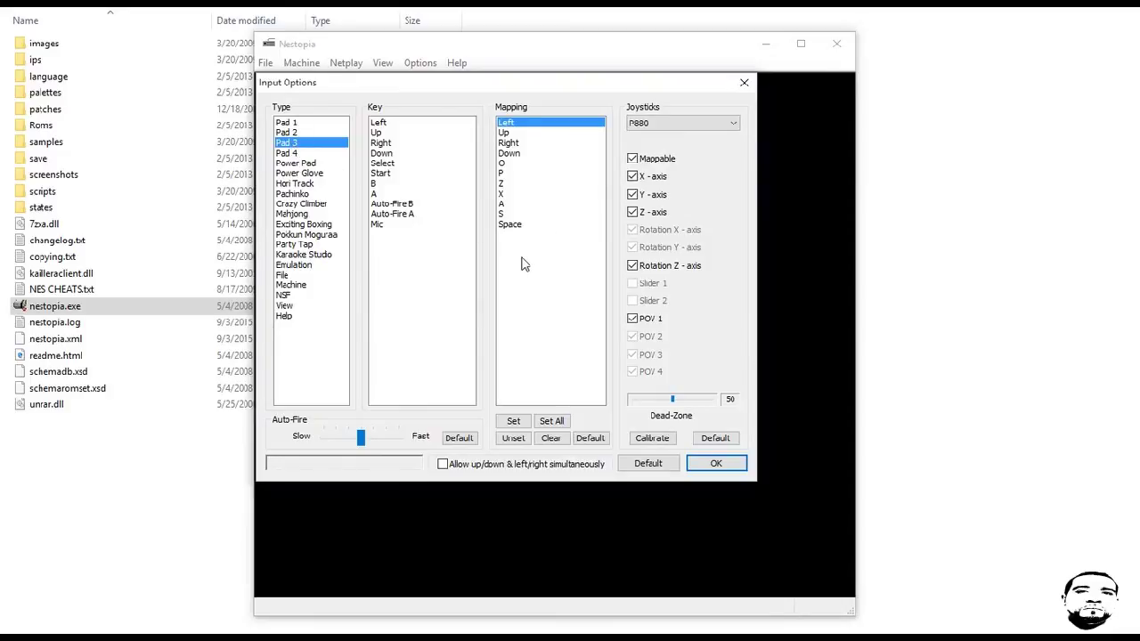
pyautogui.click(288, 123)
pyautogui.click(286, 132)
pyautogui.click(287, 142)
pyautogui.click(287, 153)
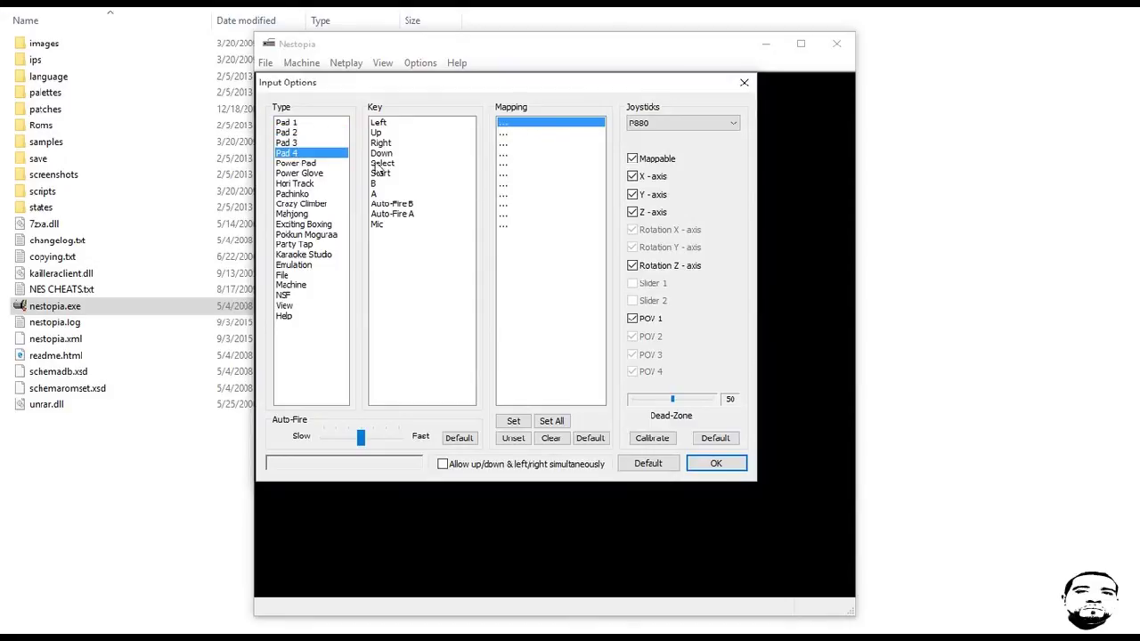
pyautogui.click(720, 465)
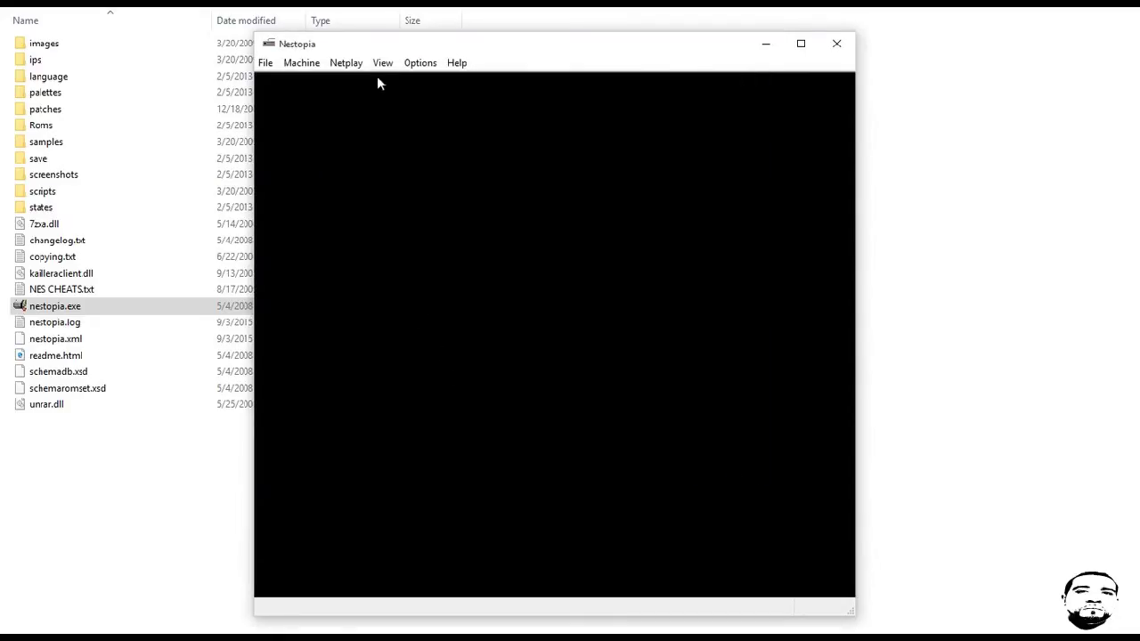
# Open the ROM file Gauntlet (Licensed) (U).nes from the Roms folder
pyautogui.click(265, 62)
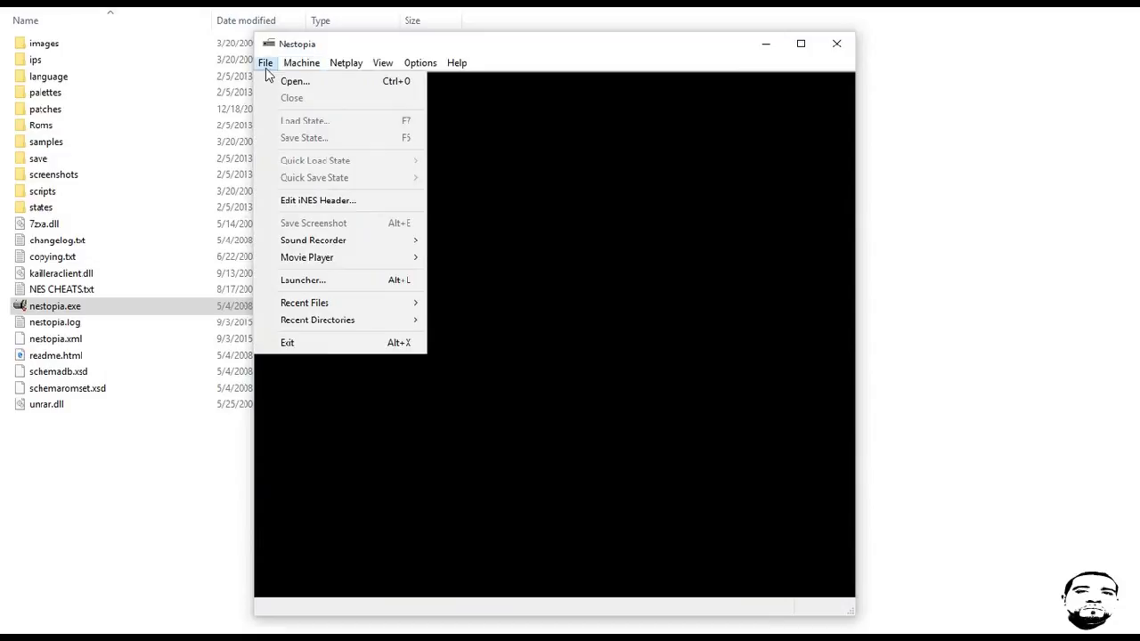
pyautogui.click(303, 81)
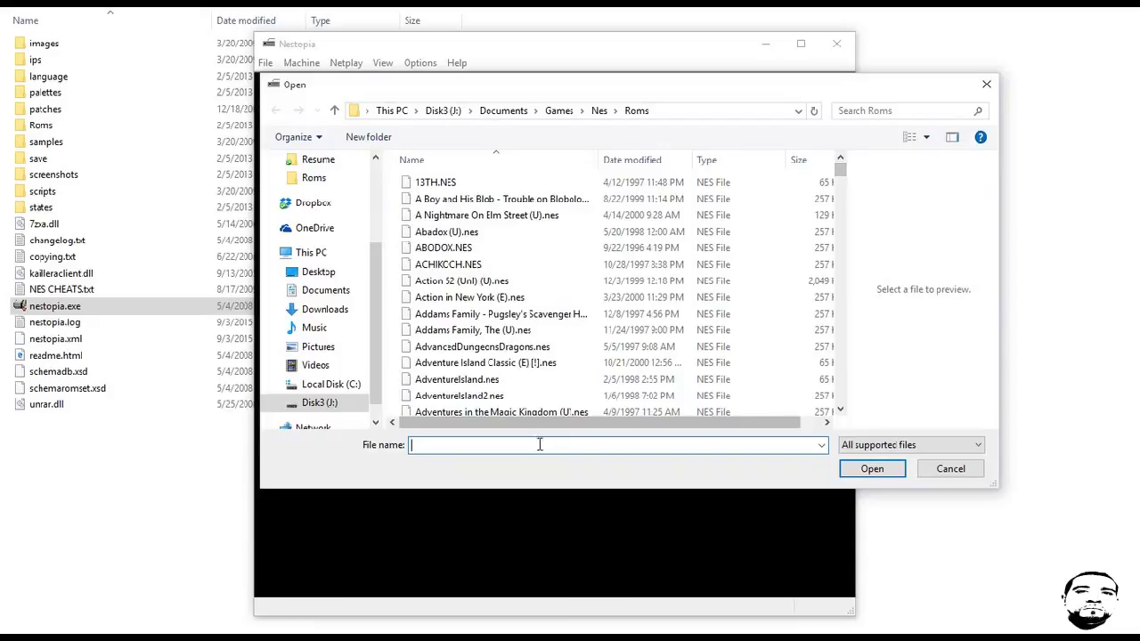
pyautogui.write('ga')
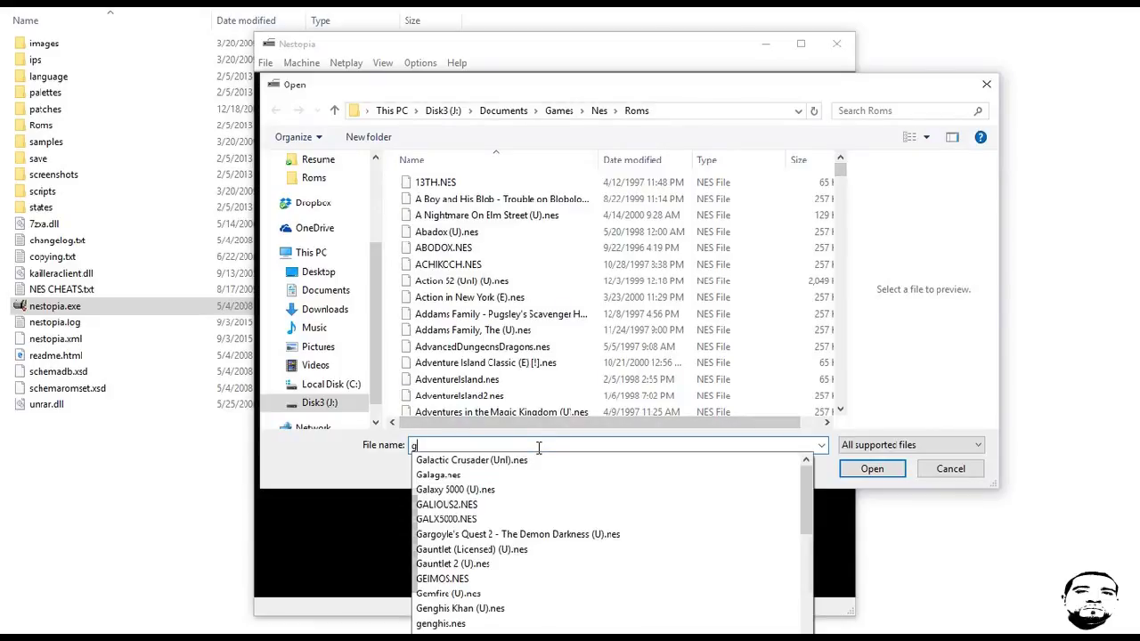
pyautogui.click(467, 552)
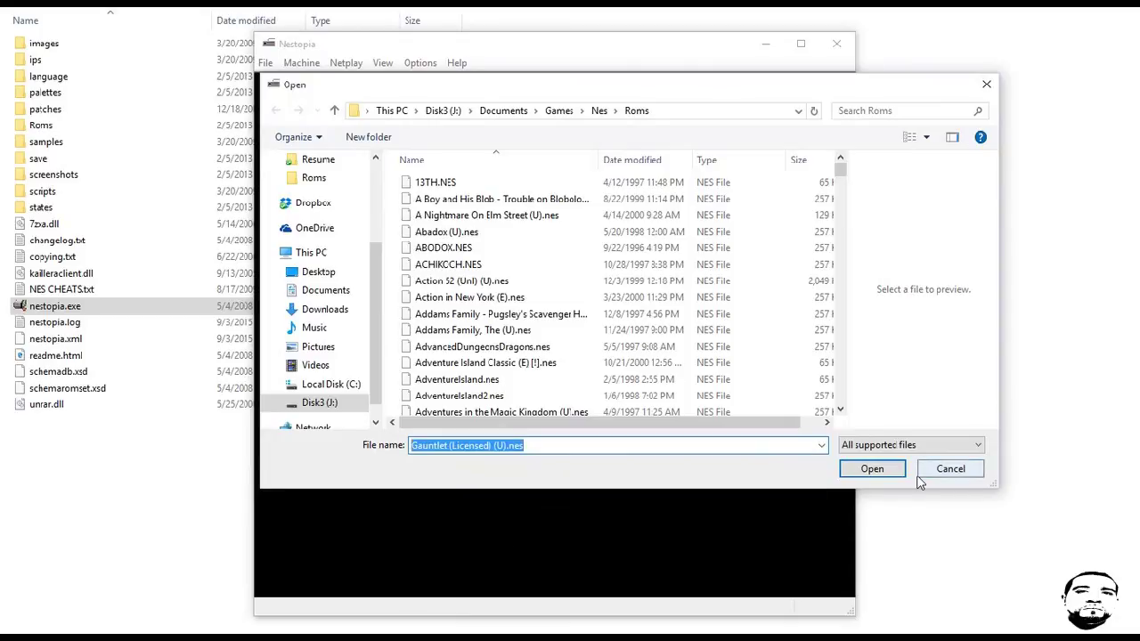
pyautogui.click(882, 474)
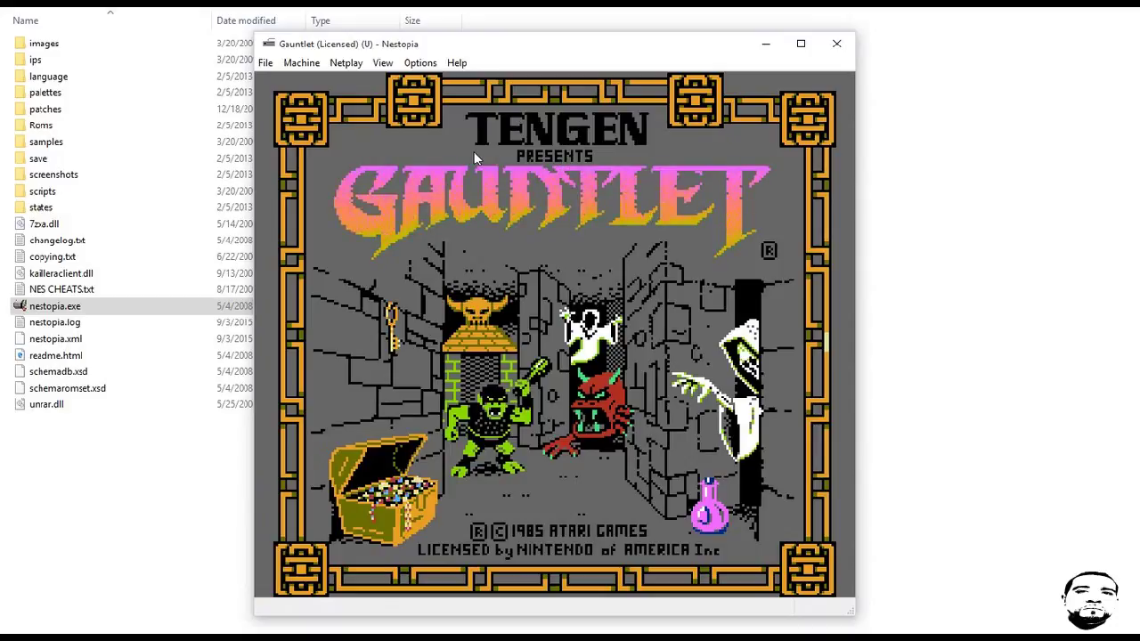
# Start past the Gauntlet title screen and test the direction controls on the player-count choice, ending on 2 PLAYERS
pyautogui.press('Return')
pyautogui.press('Down')
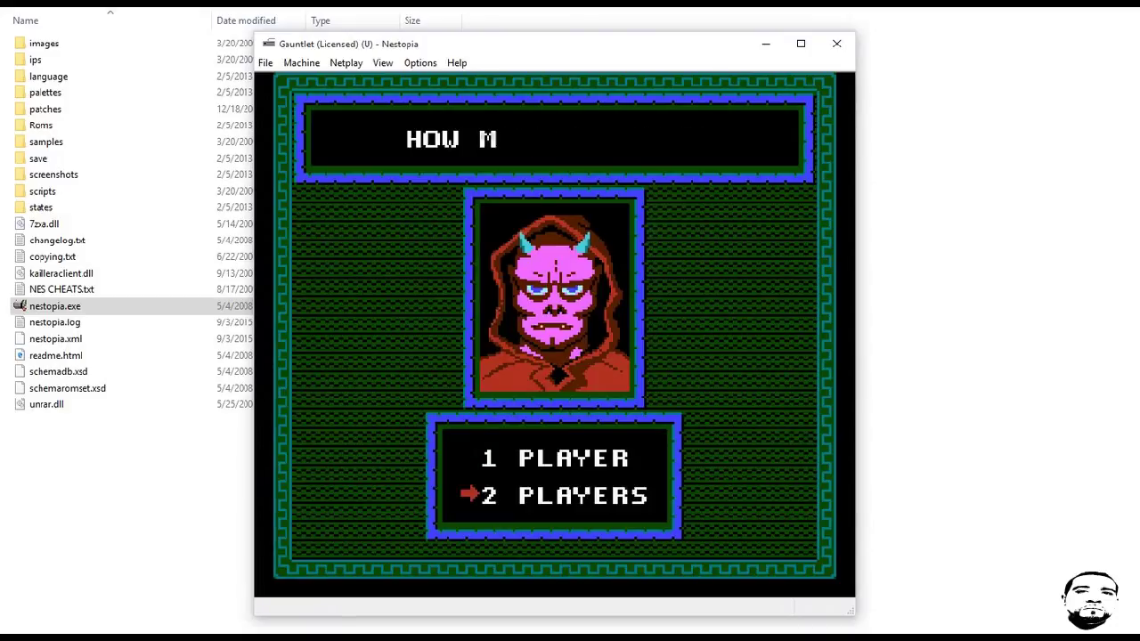
pyautogui.press('Up')
pyautogui.press('Down')
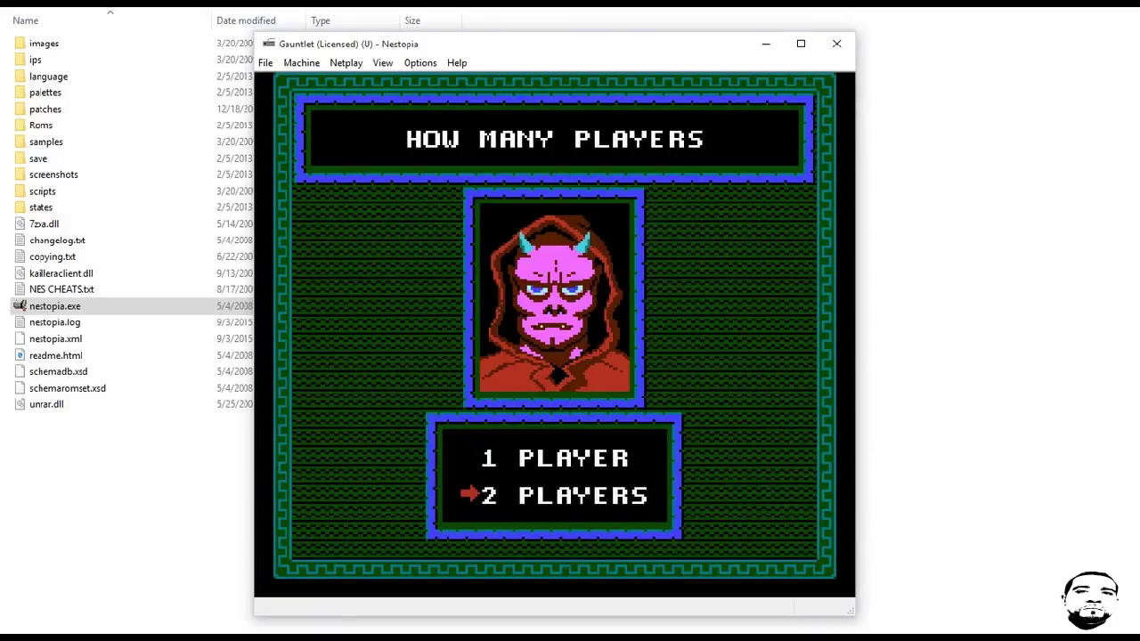
# Exit the emulator and confirm closing the running game
pyautogui.click(269, 64)
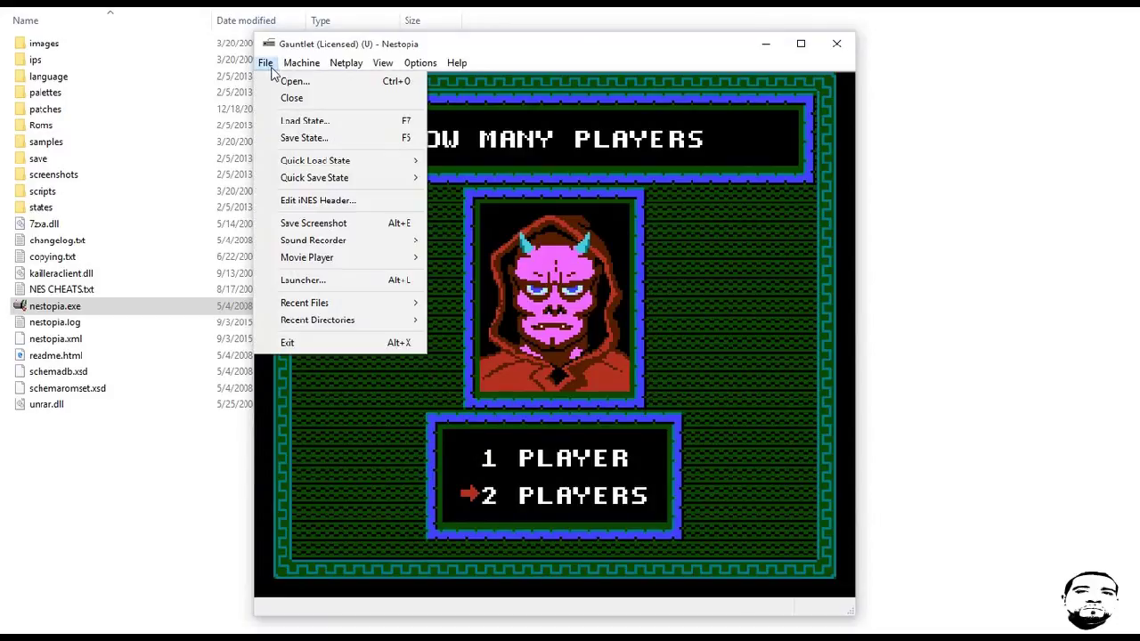
pyautogui.moveTo(297, 266)
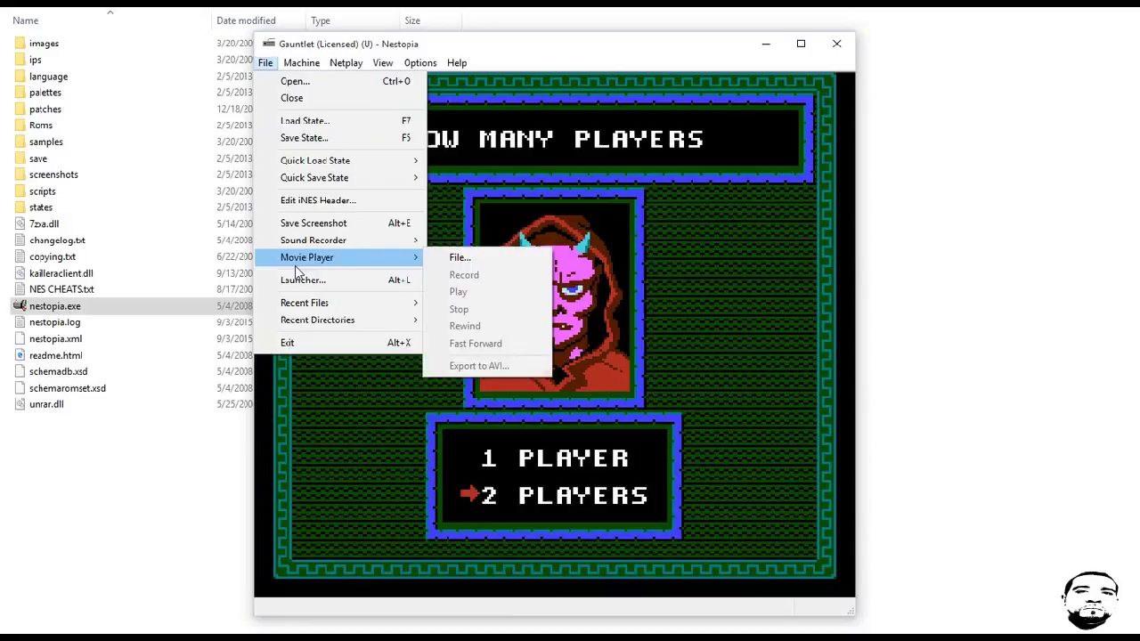
pyautogui.click(310, 342)
pyautogui.click(609, 344)
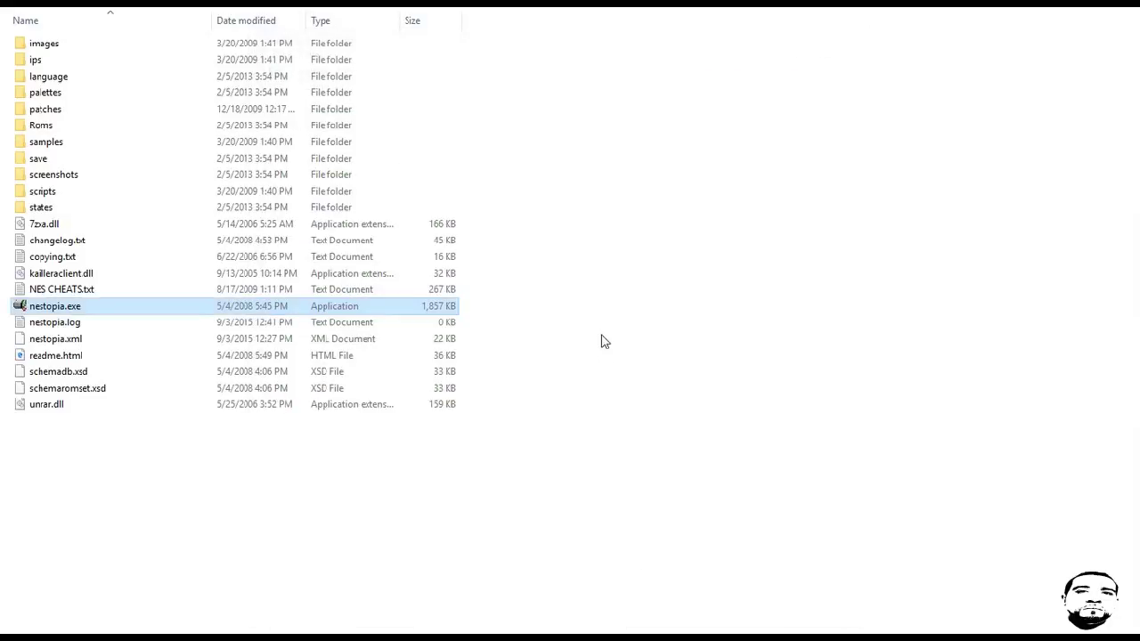